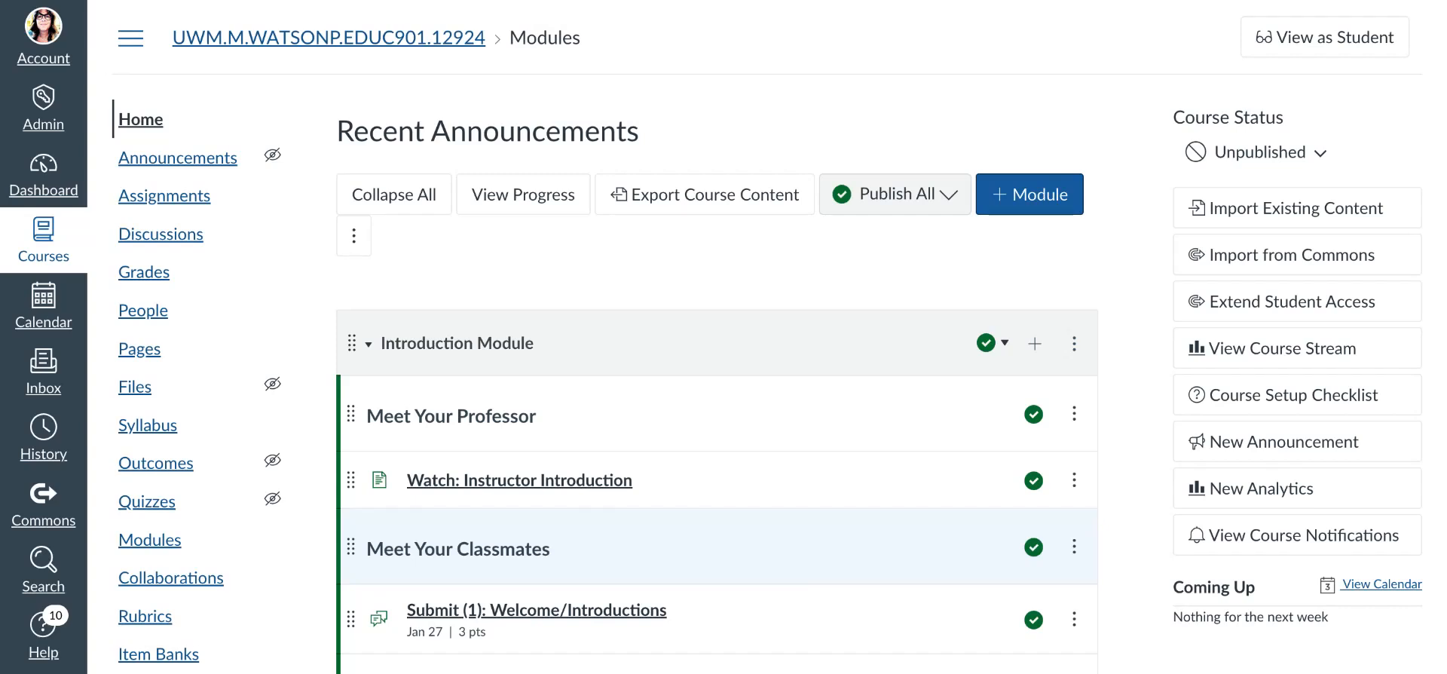
- Open the "Watch: Instructor Introduction" page from the Introduction Module and view its embedded video
scroll(498, 250, down, 2)
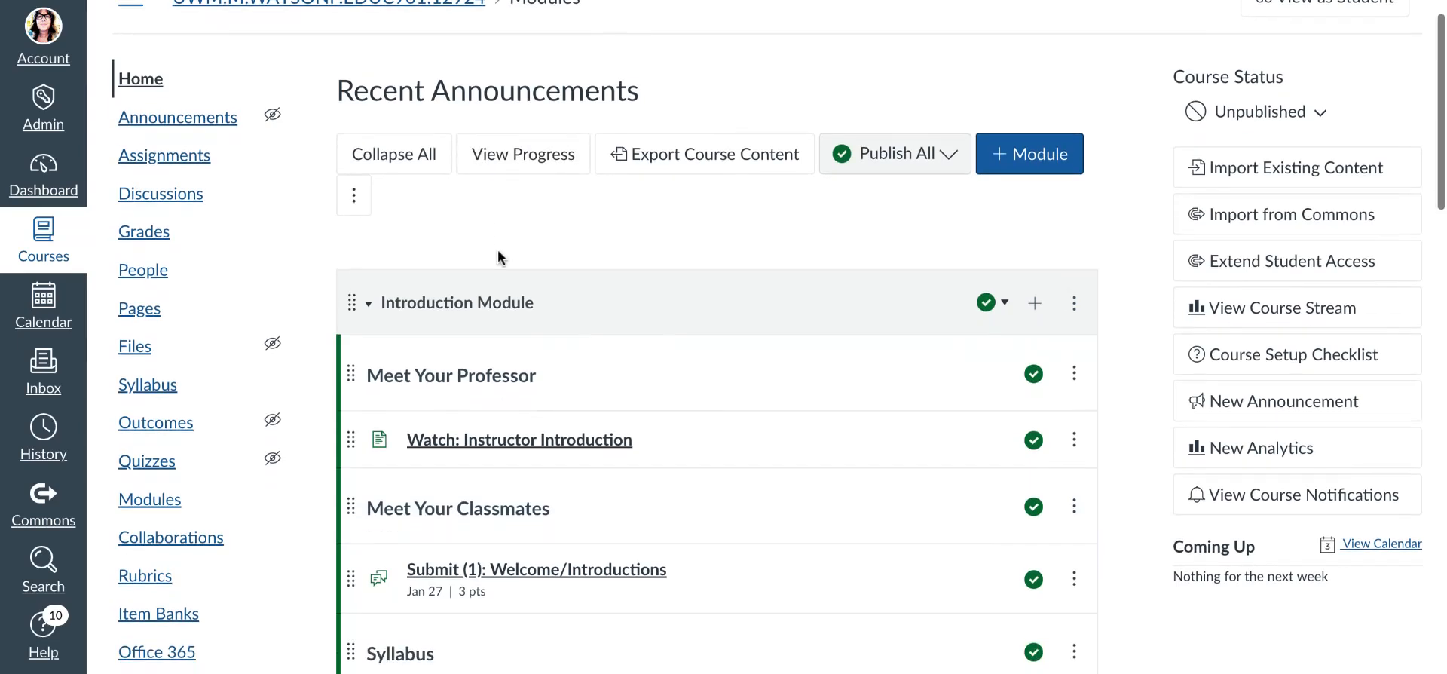
scroll(497, 252, down, 2)
scroll(498, 252, down, 2)
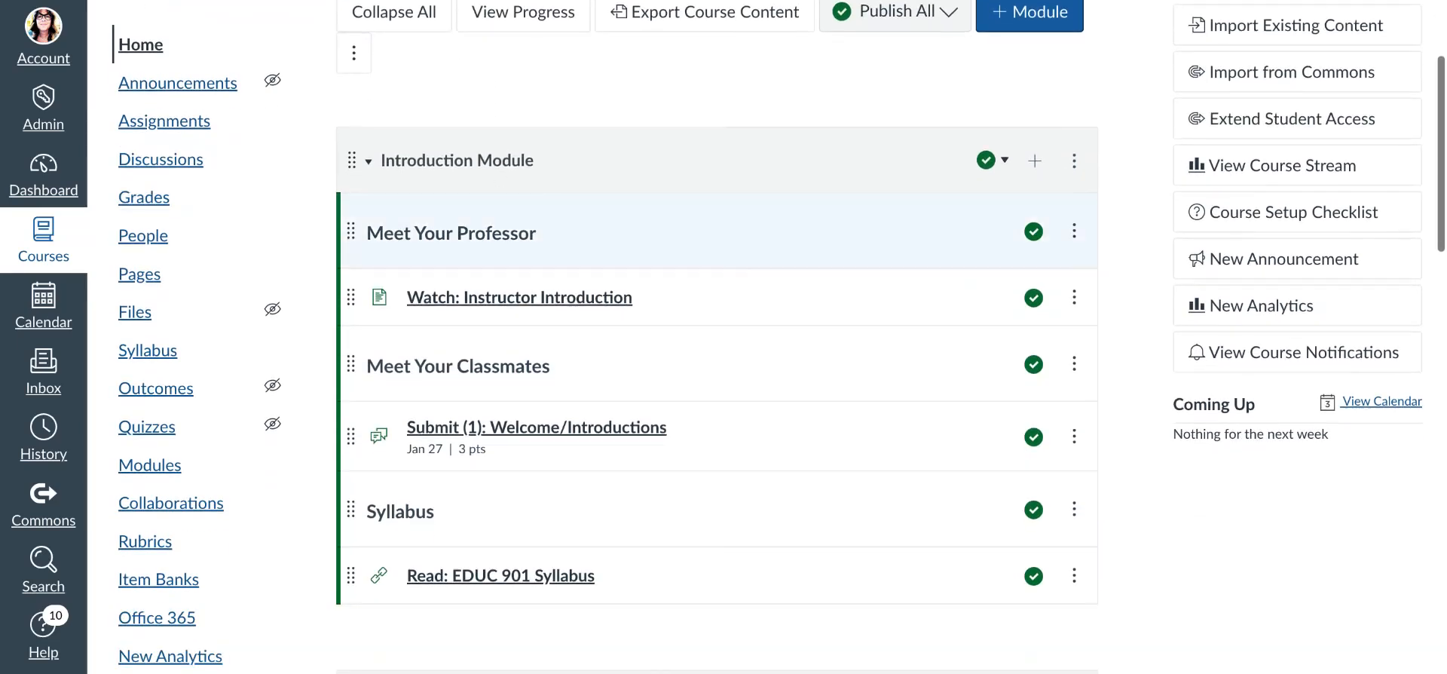
scroll(514, 196, down, 1)
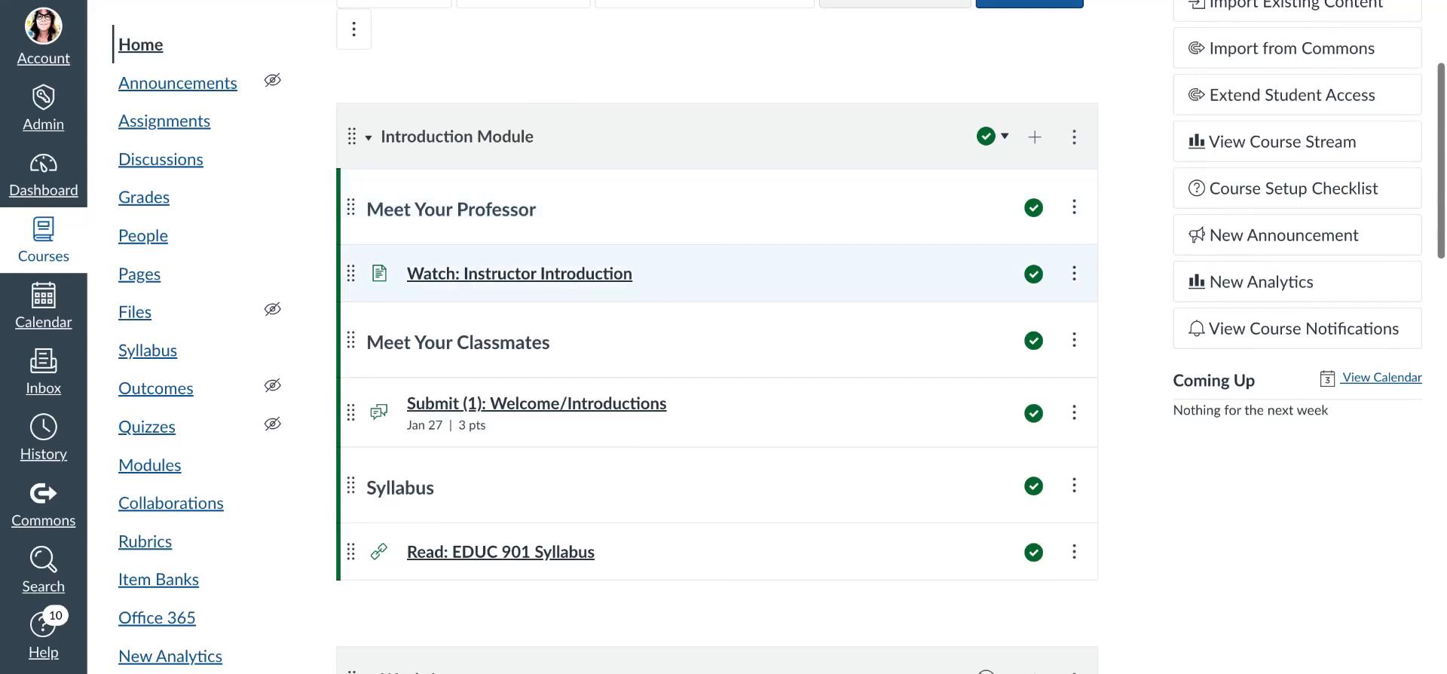
scroll(538, 140, down, 1)
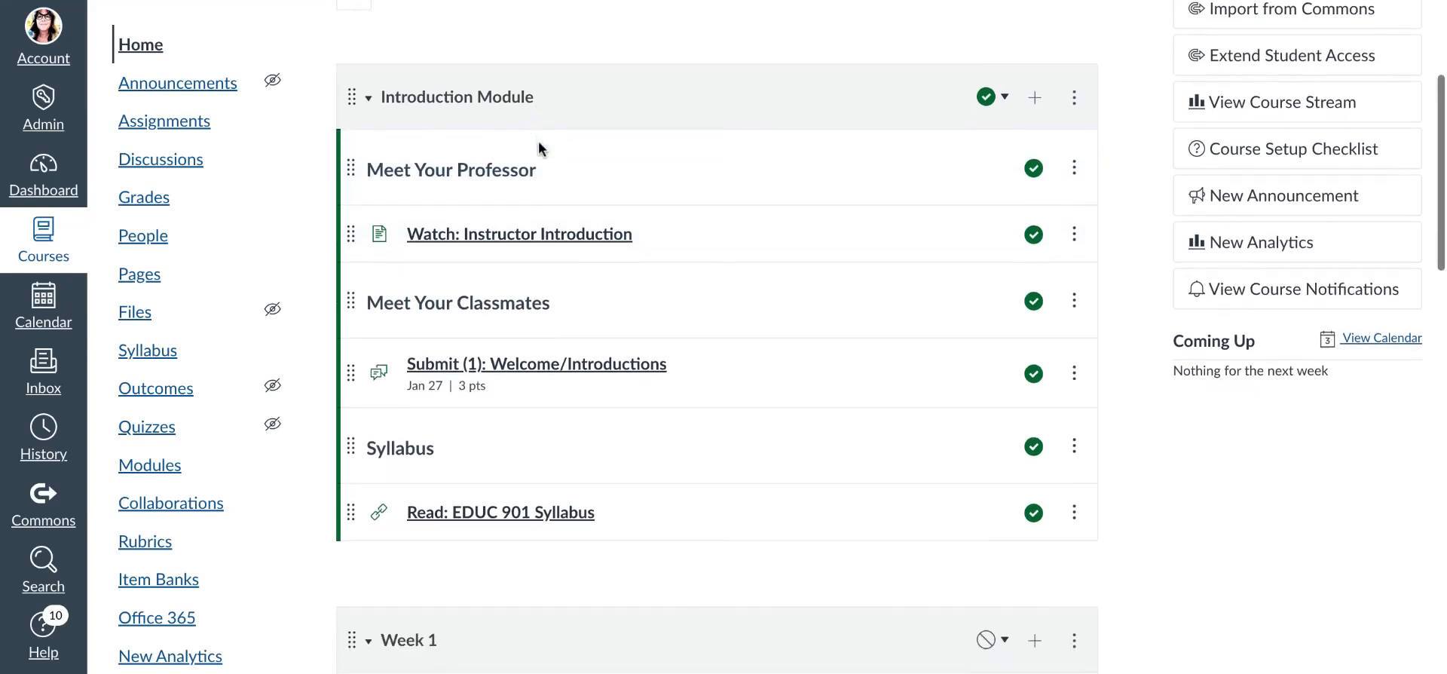
click(511, 239)
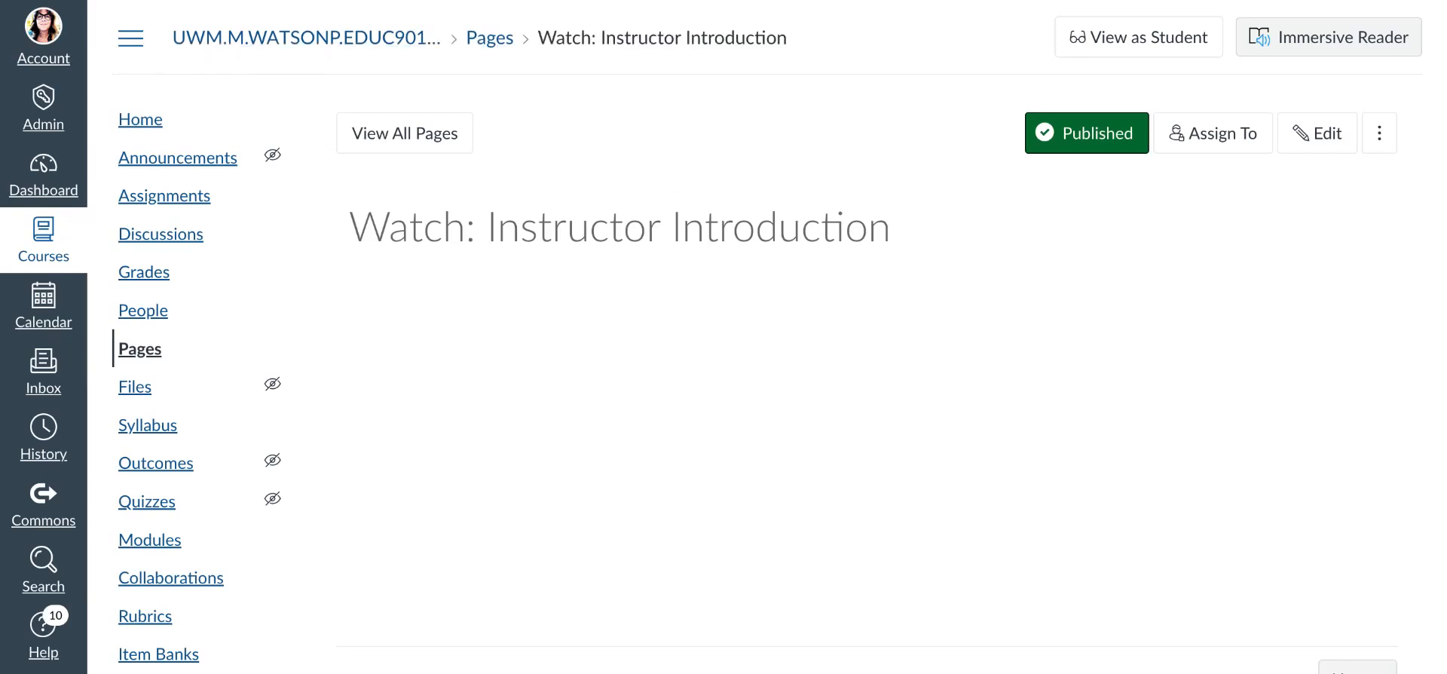
scroll(754, 339, down, 1)
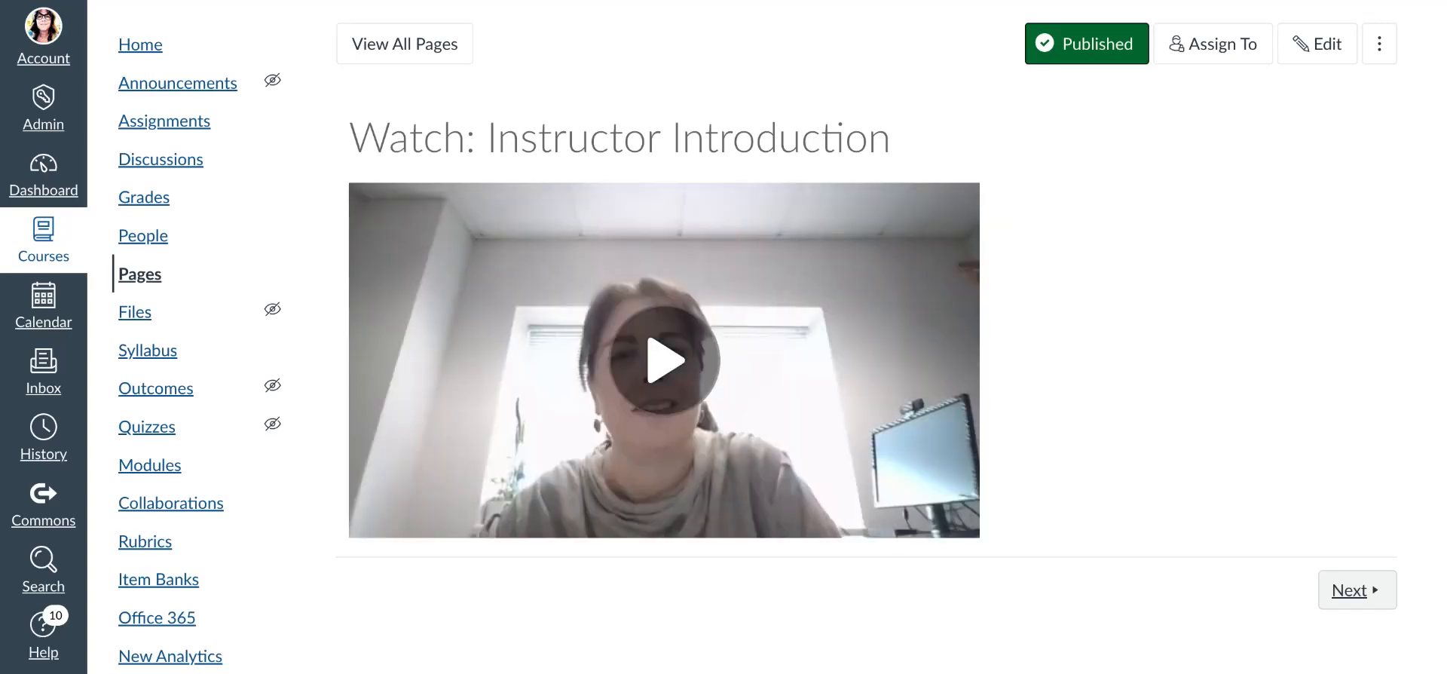
scroll(150, 128, up, 1)
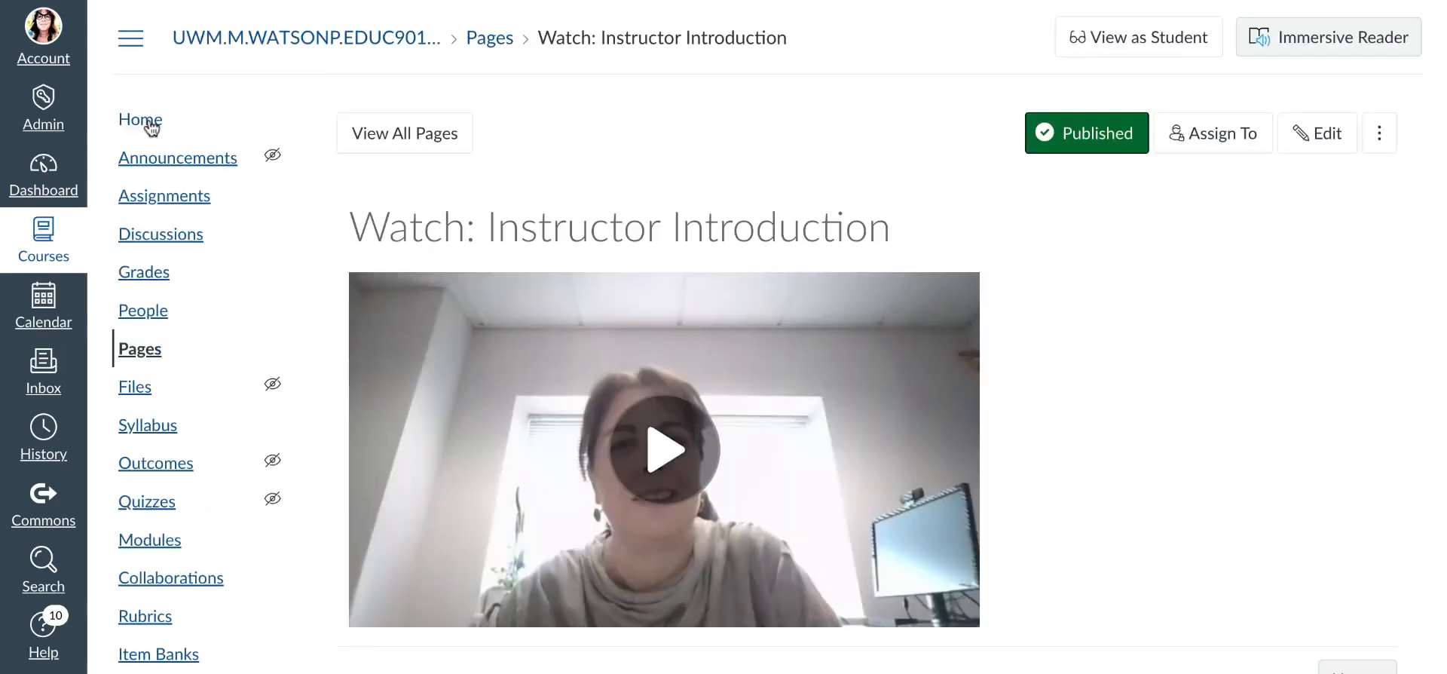
- Return to the course home page and review the headers and items of the Introduction Module and the Week 1 module
click(151, 126)
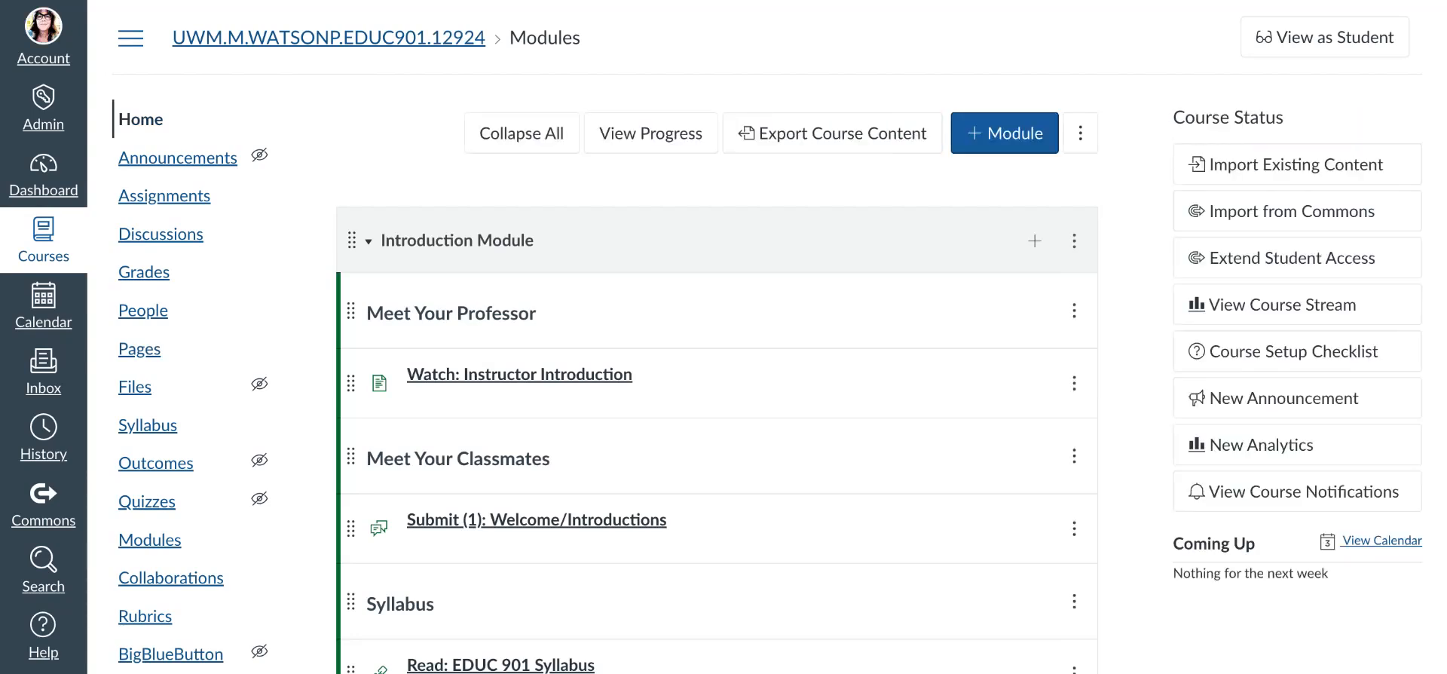
scroll(339, 137, down, 1)
scroll(339, 136, up, 1)
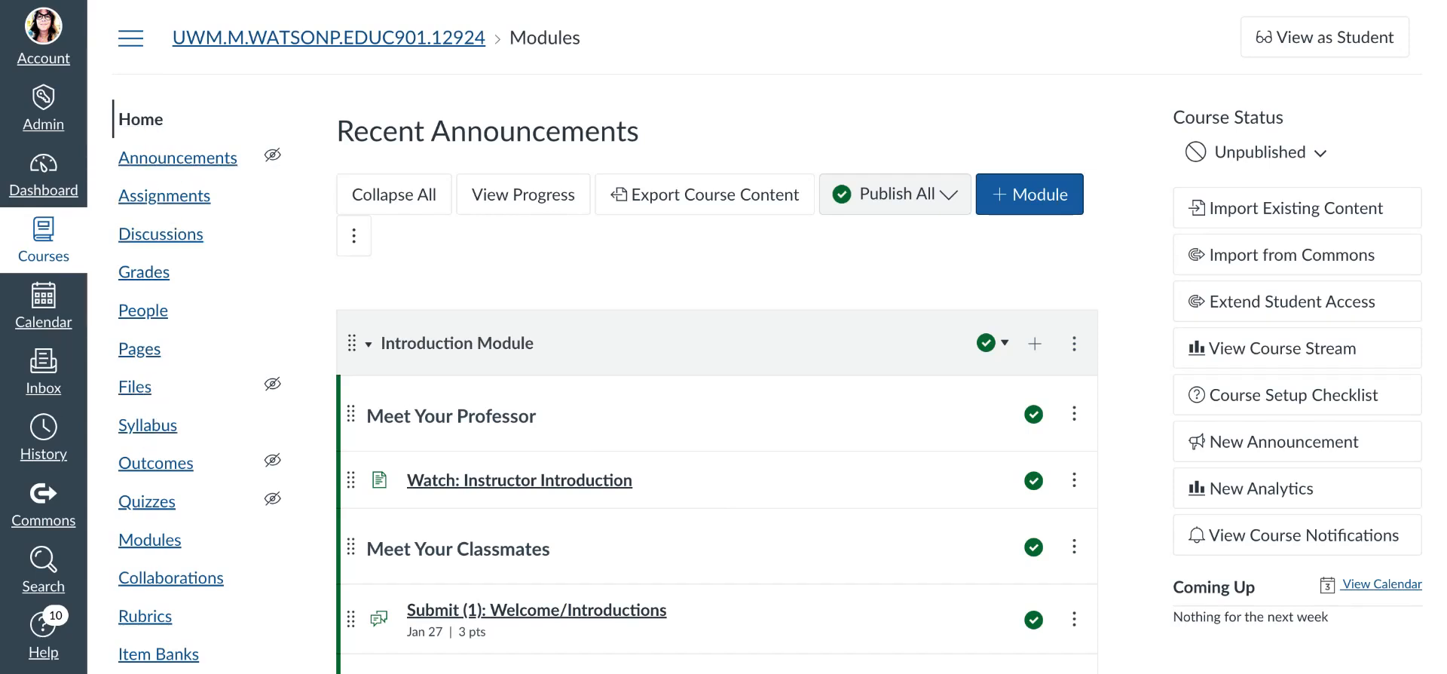
scroll(497, 292, down, 2)
scroll(498, 292, down, 3)
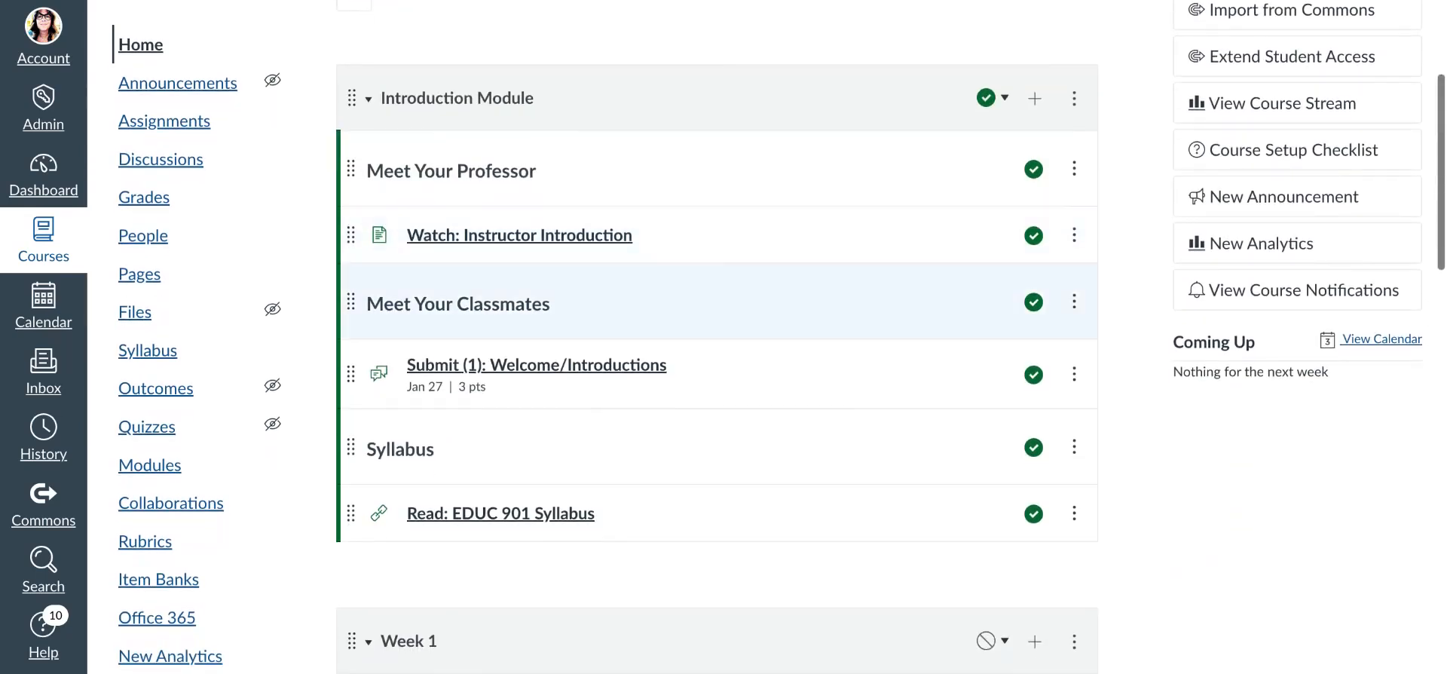
scroll(497, 303, down, 2)
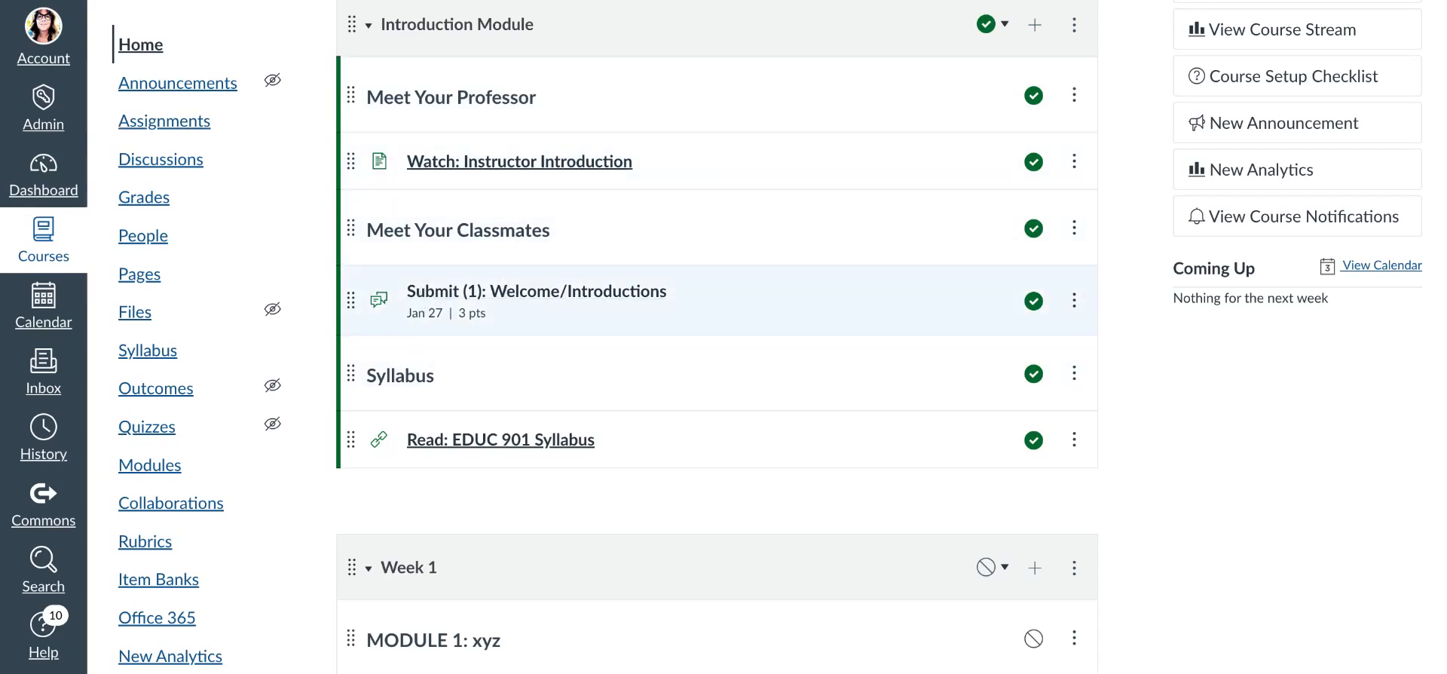
scroll(553, 270, up, 1)
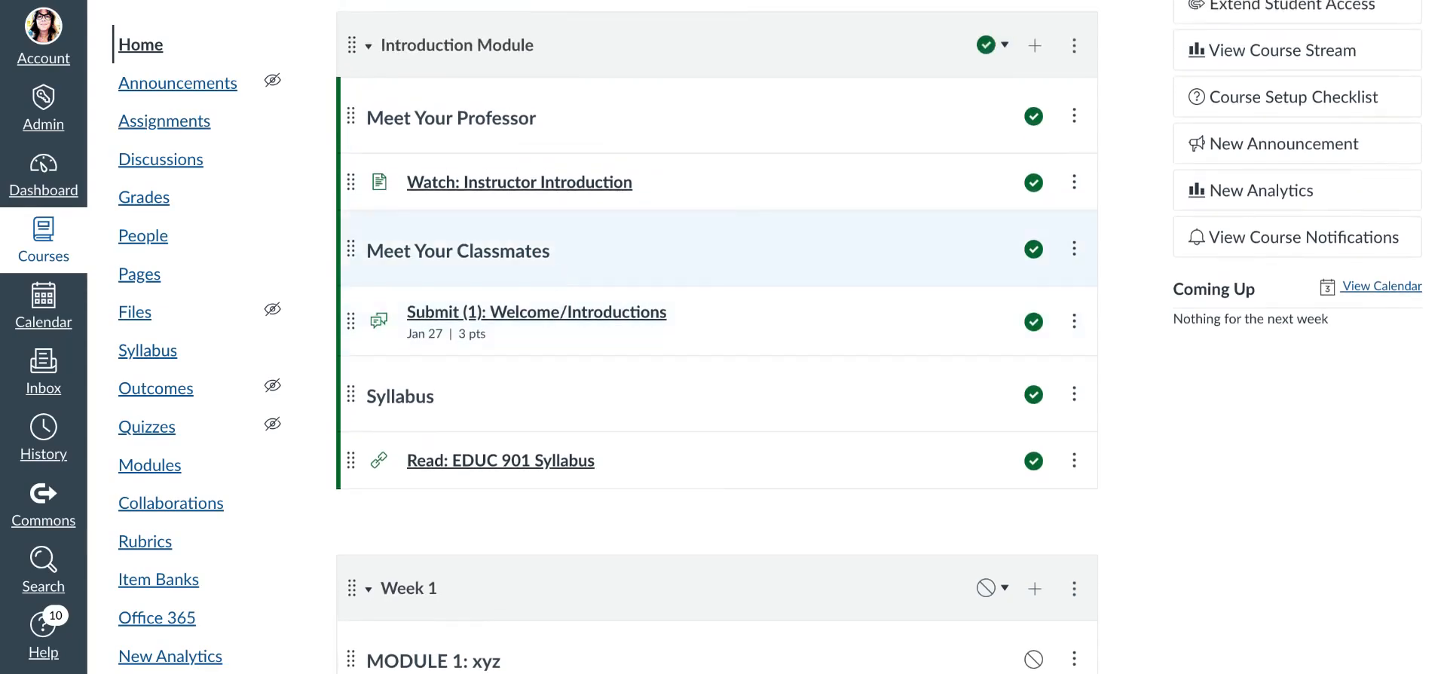
scroll(716, 338, up, 1)
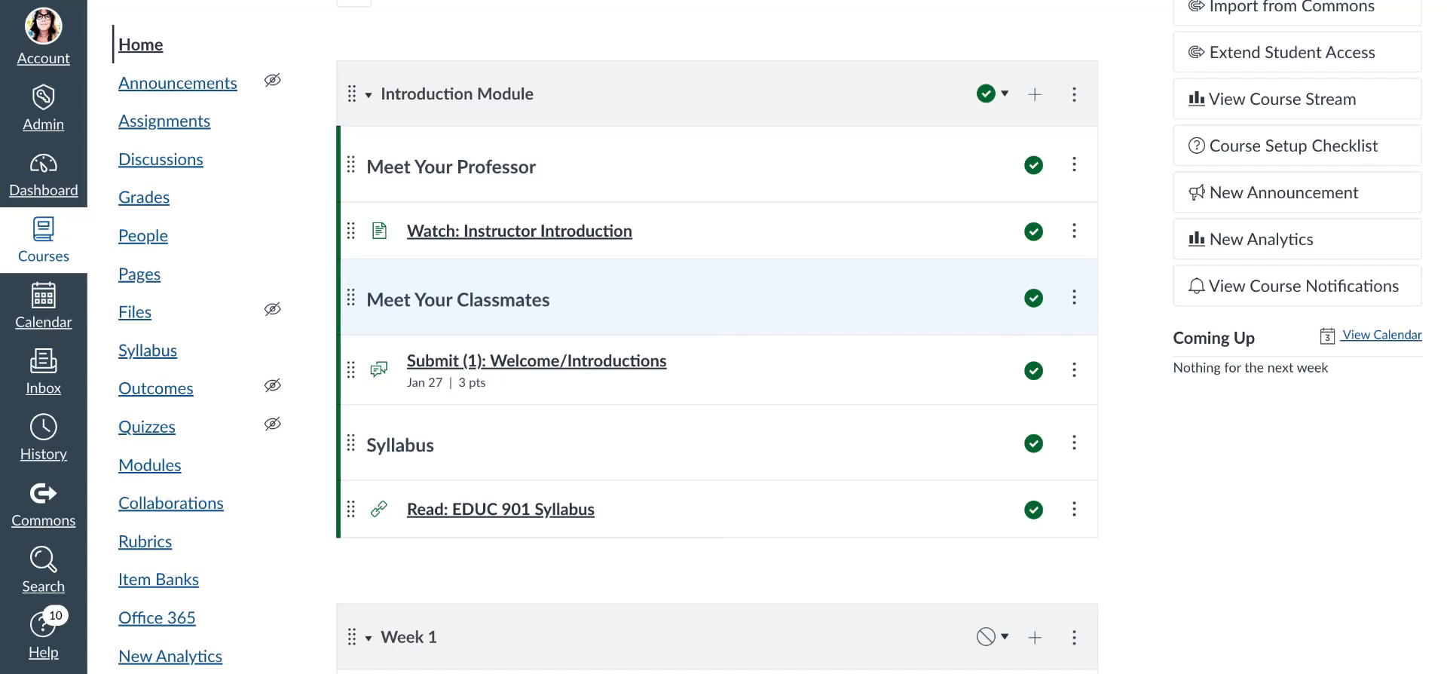
scroll(574, 227, up, 1)
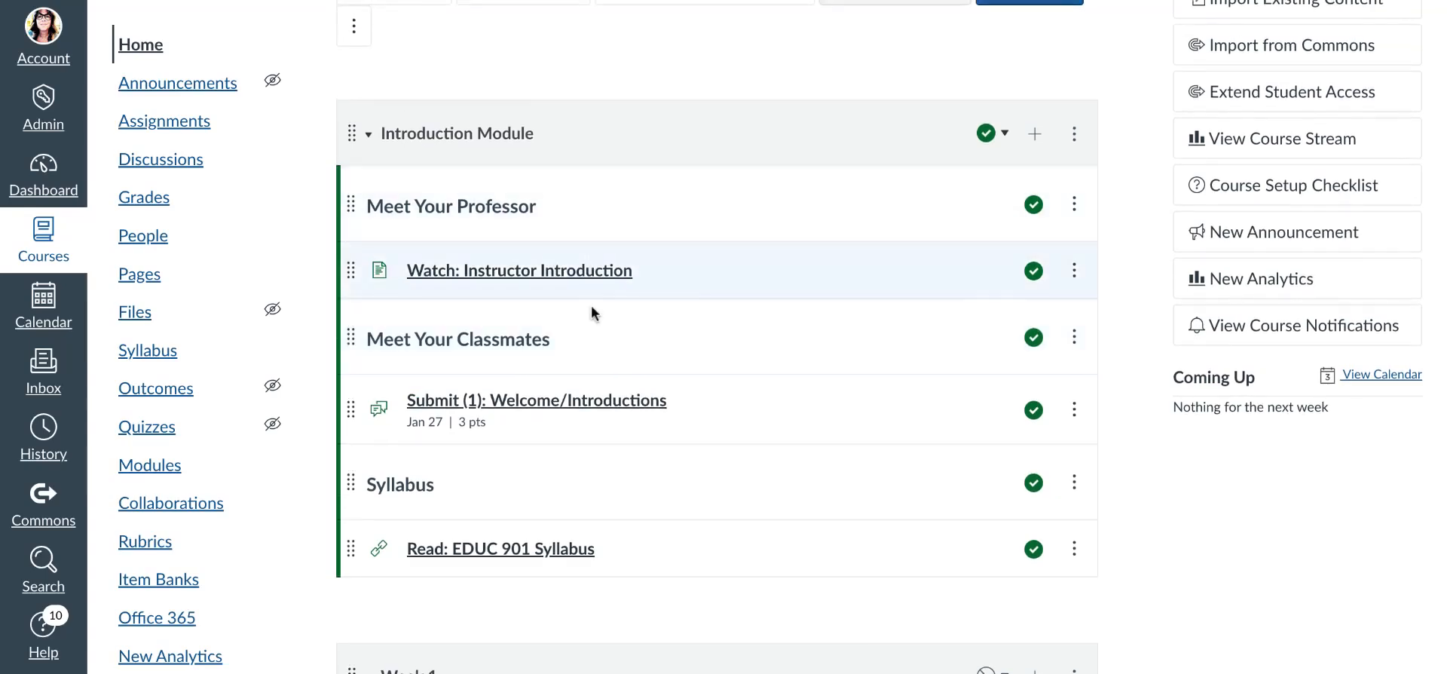
scroll(585, 452, down, 5)
scroll(584, 453, down, 4)
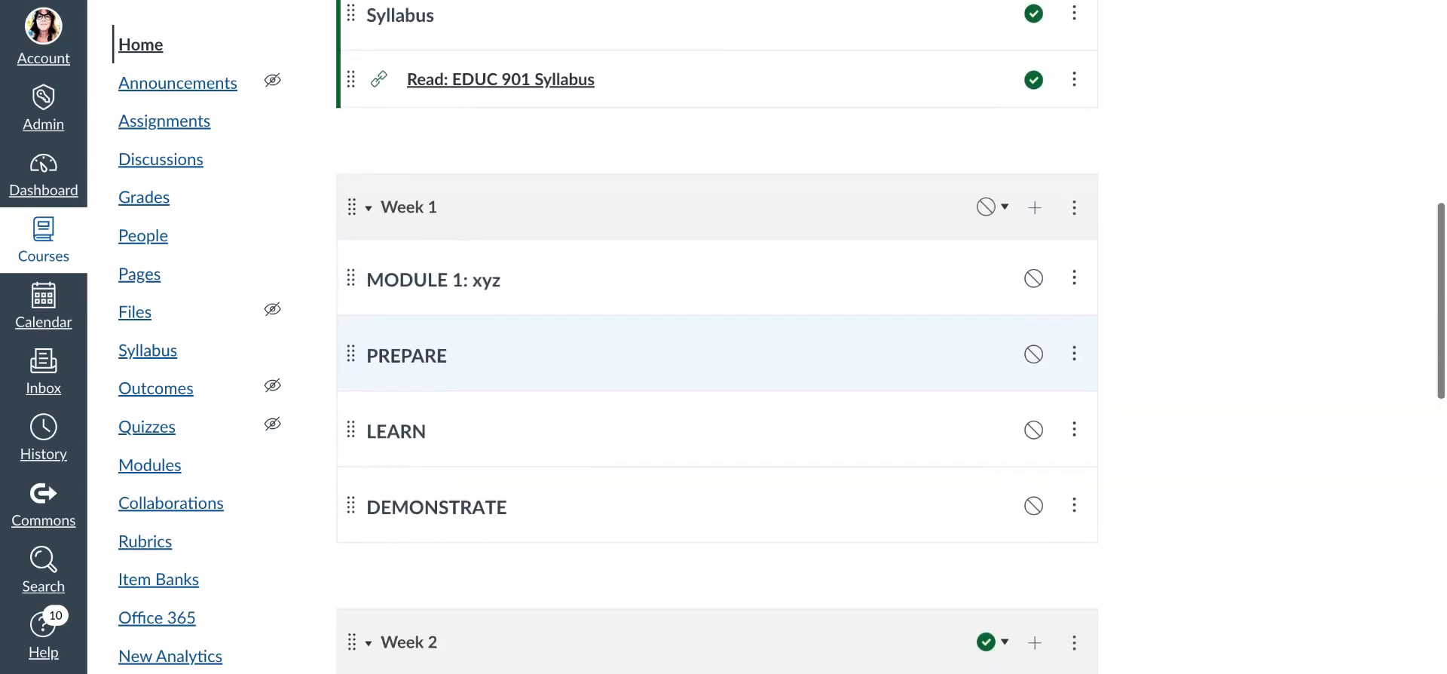
scroll(585, 453, up, 4)
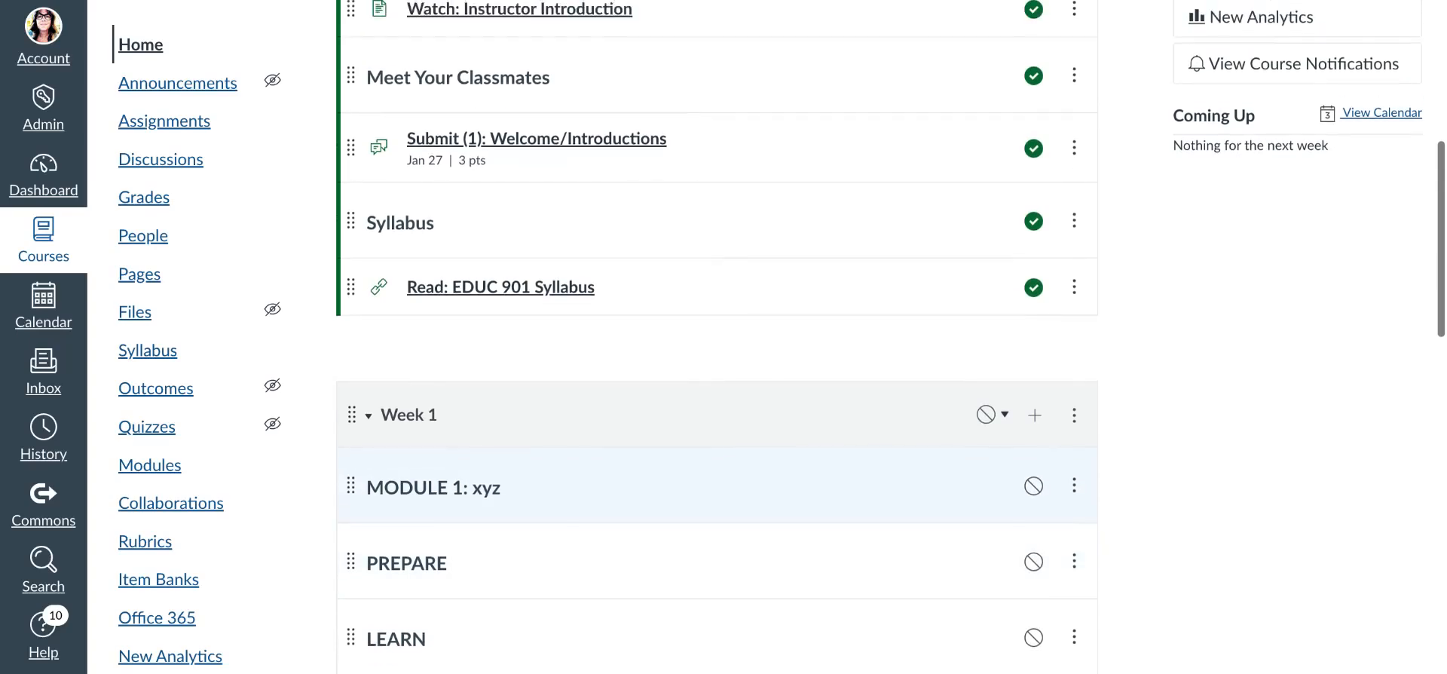
scroll(585, 461, up, 5)
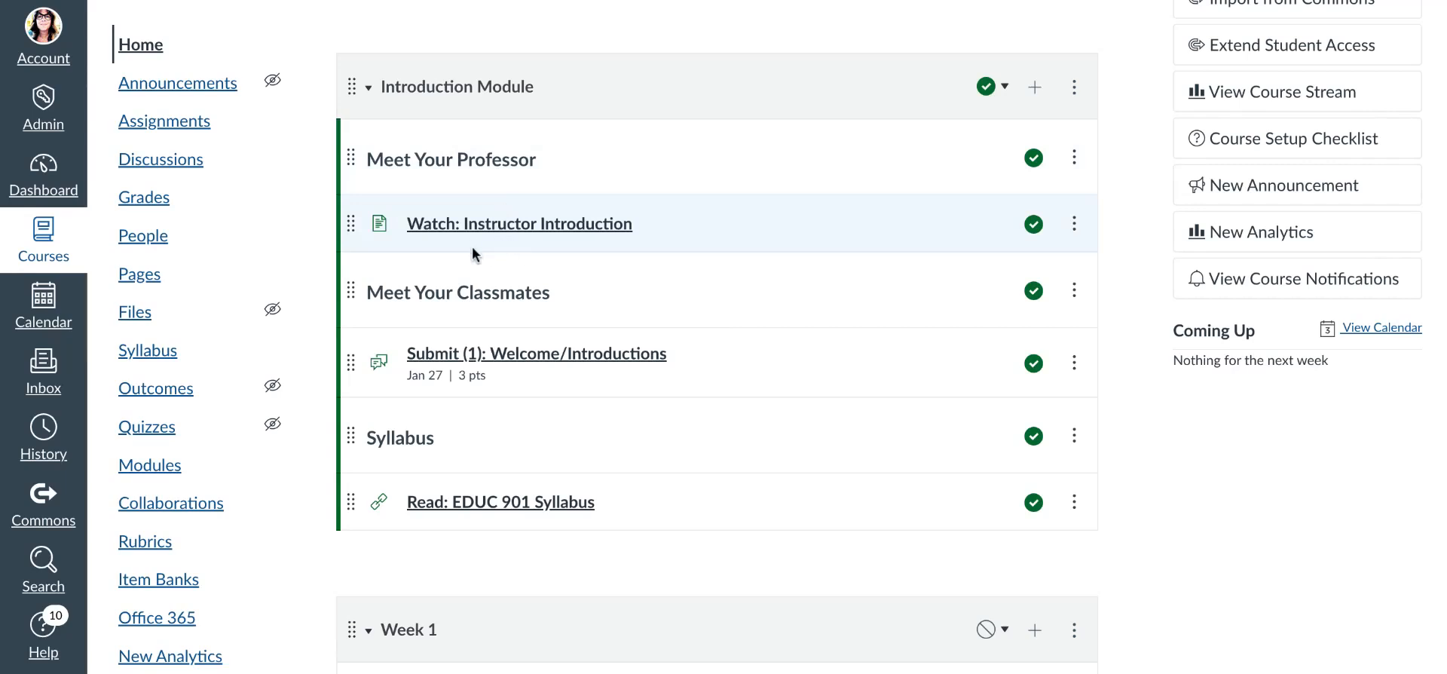
scroll(476, 255, down, 1)
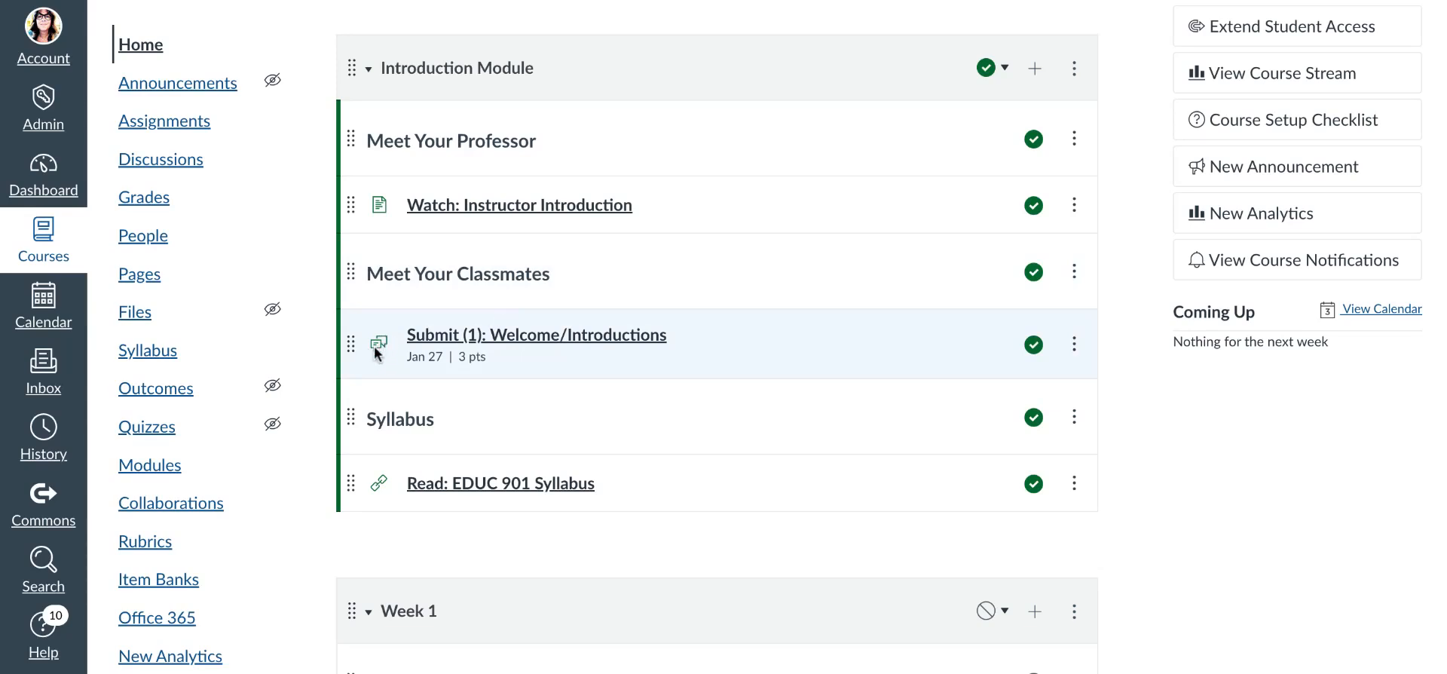
scroll(381, 356, down, 1)
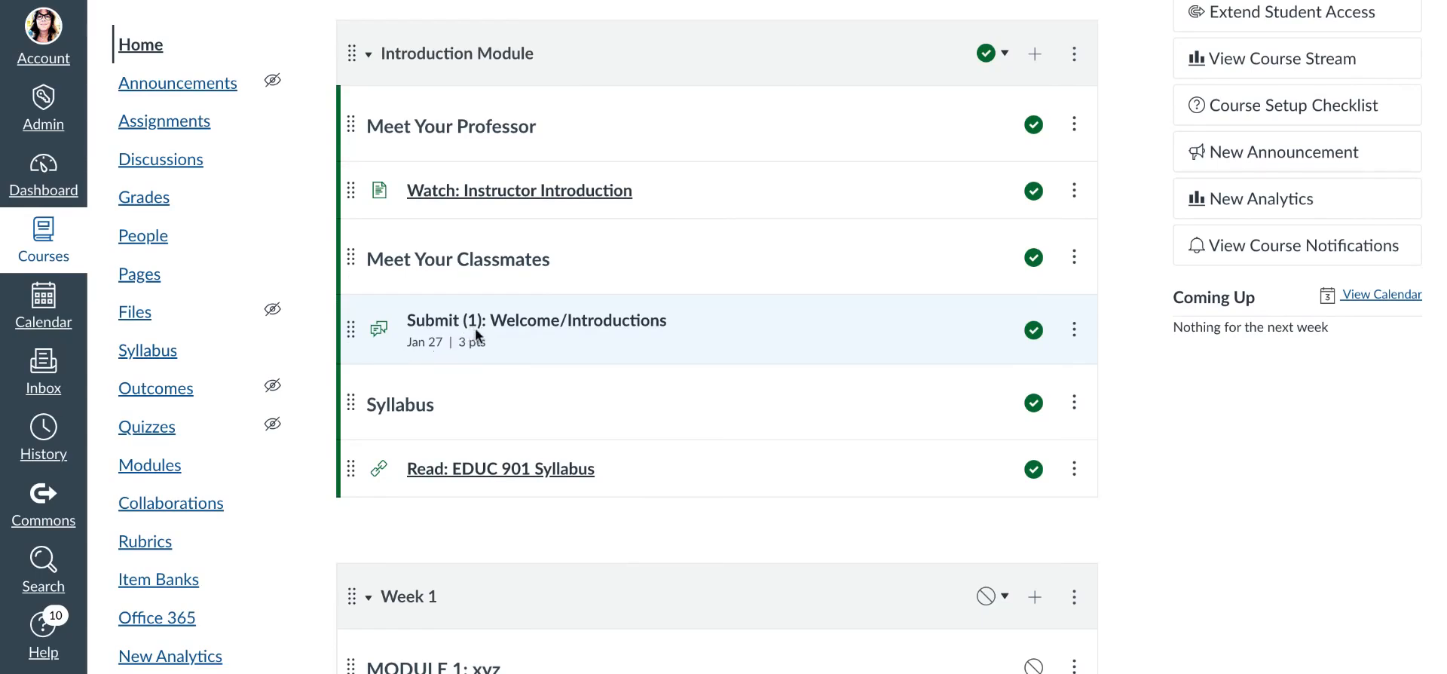
- Open the "Submit (1): Welcome/Introductions" discussion and read its Purpose and Task sections
click(519, 329)
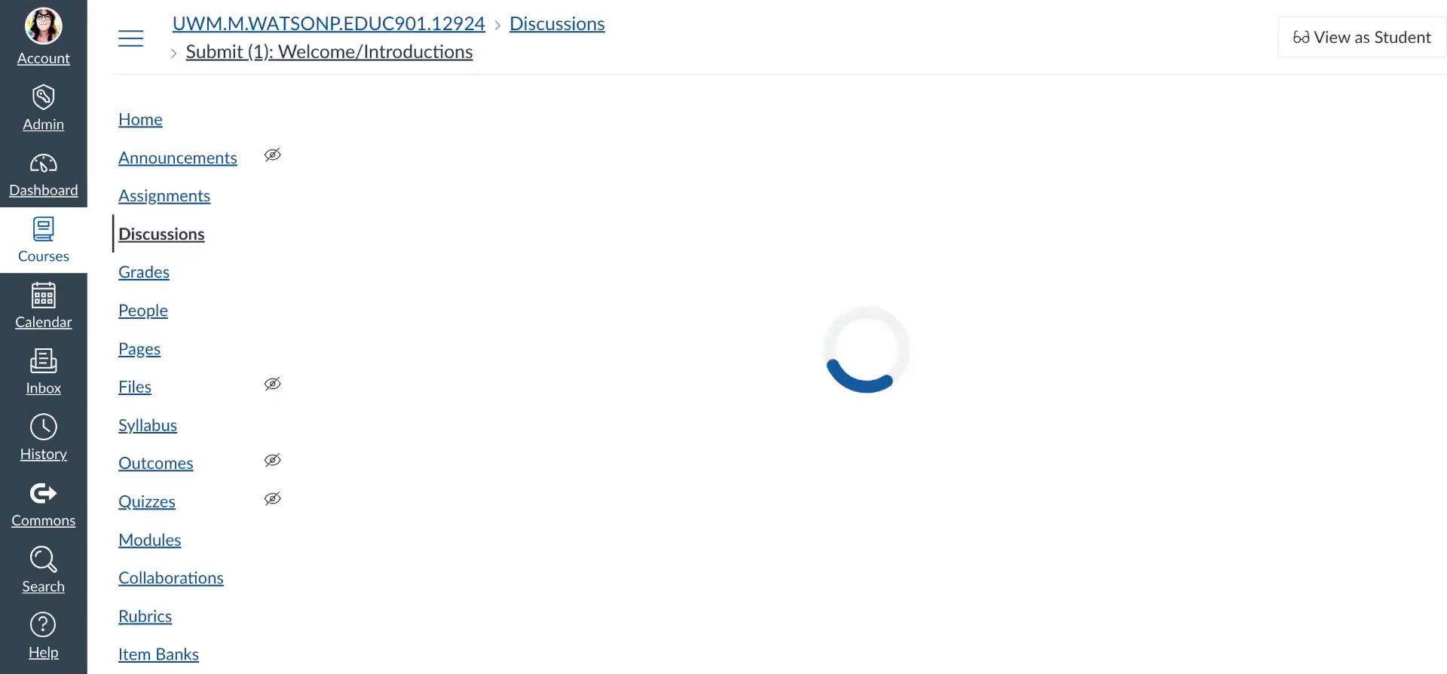
scroll(860, 377, down, 3)
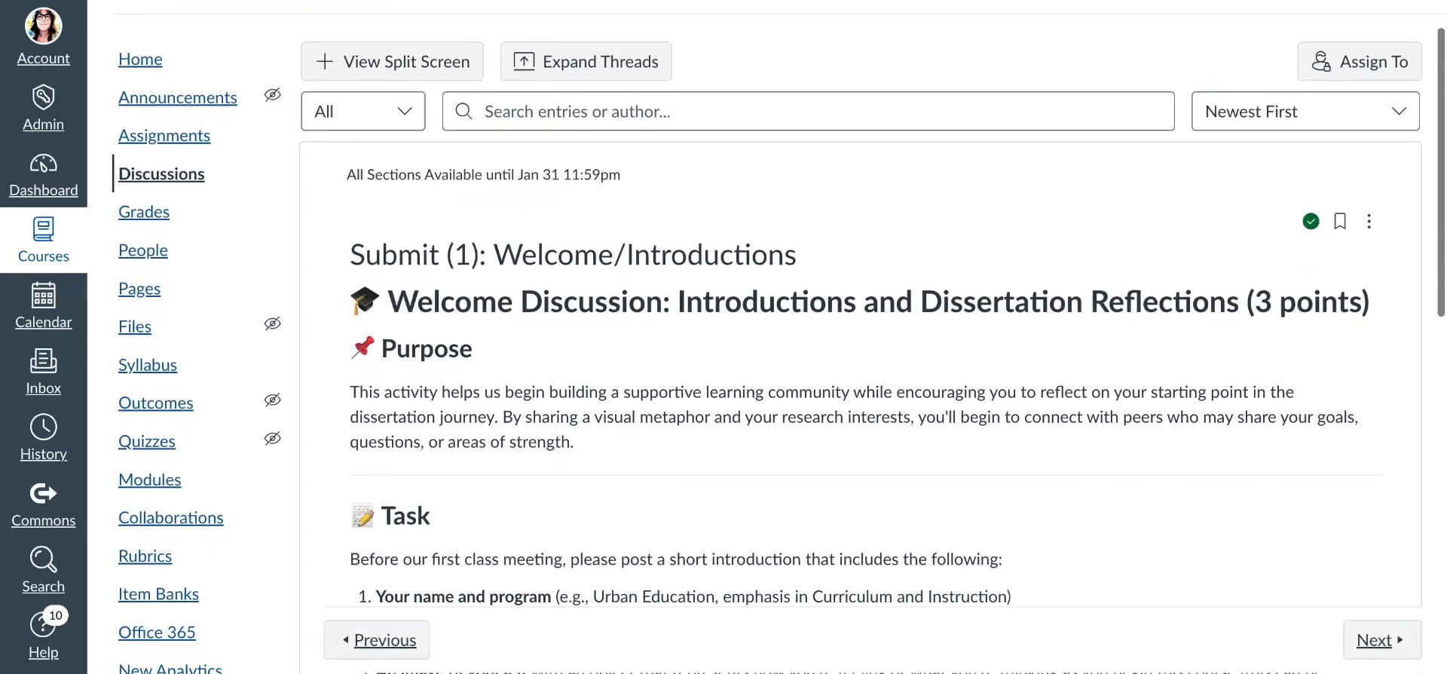
scroll(483, 203, down, 1)
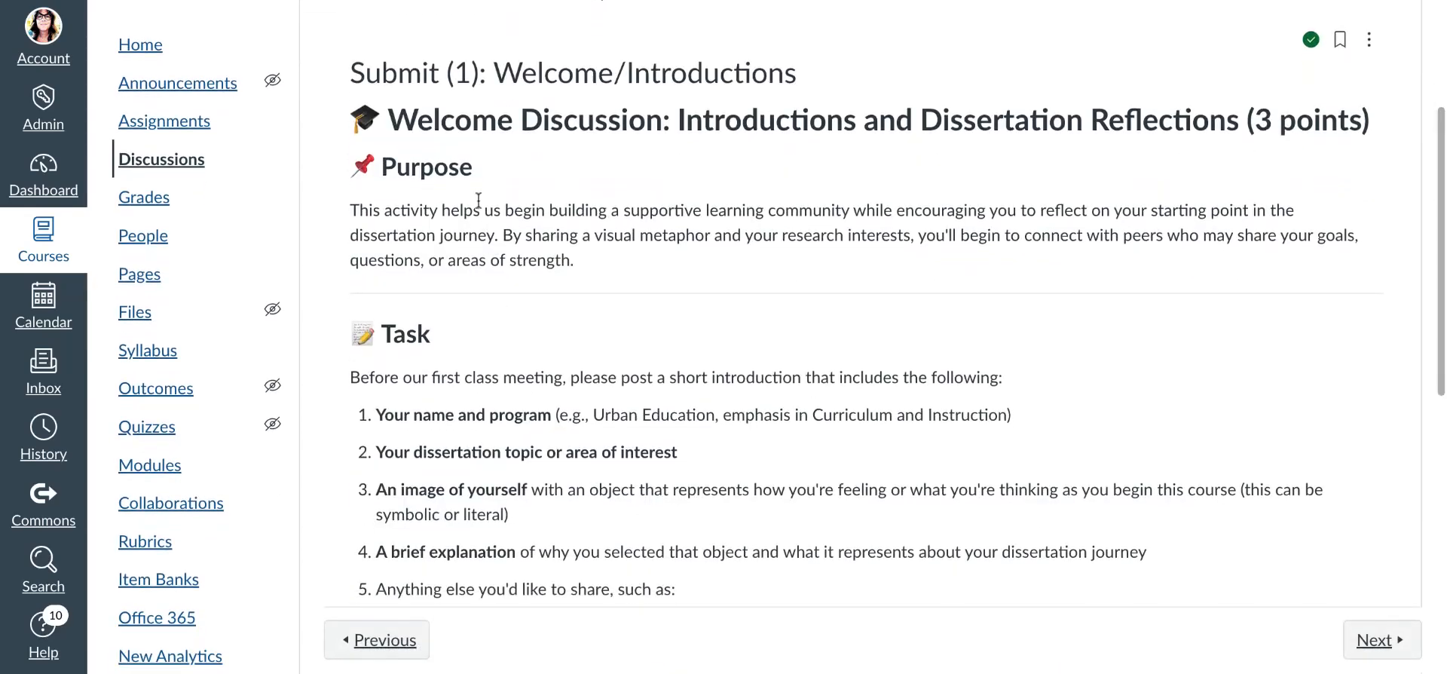
scroll(505, 257, down, 3)
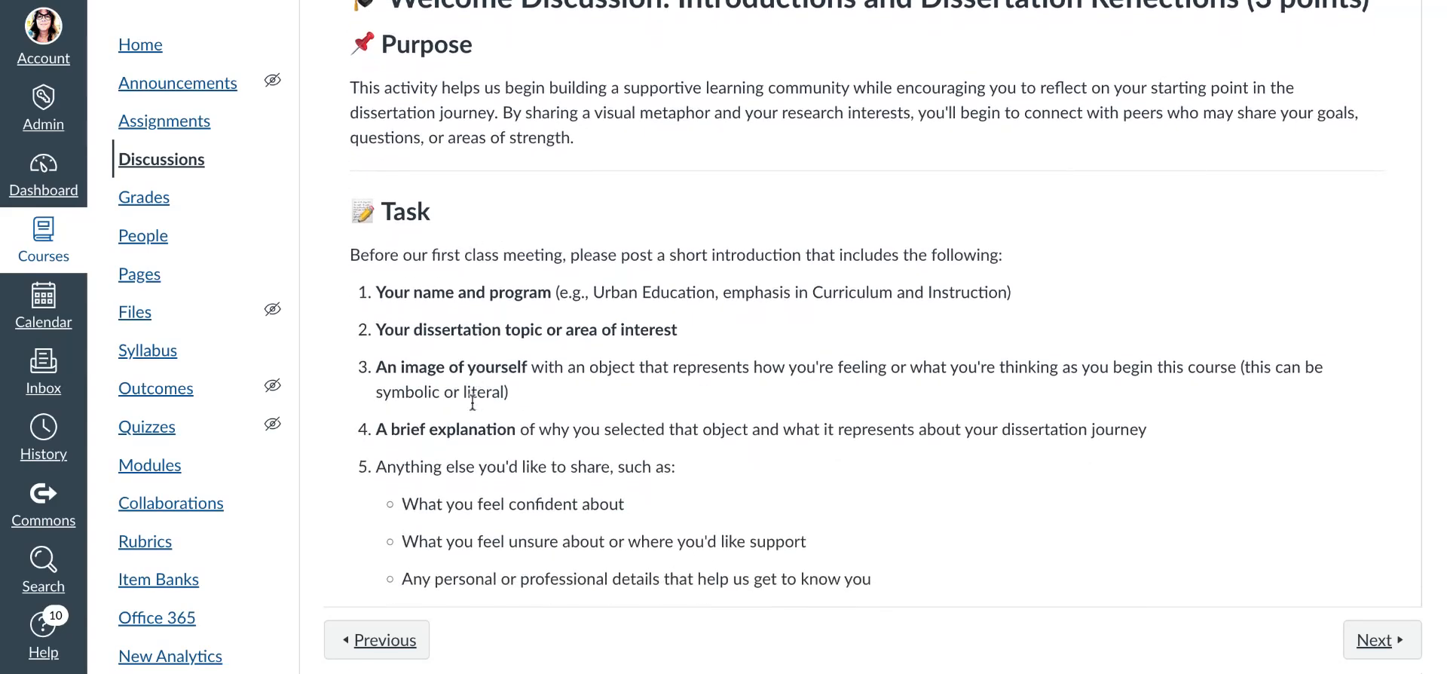
scroll(473, 399, down, 3)
scroll(472, 401, down, 3)
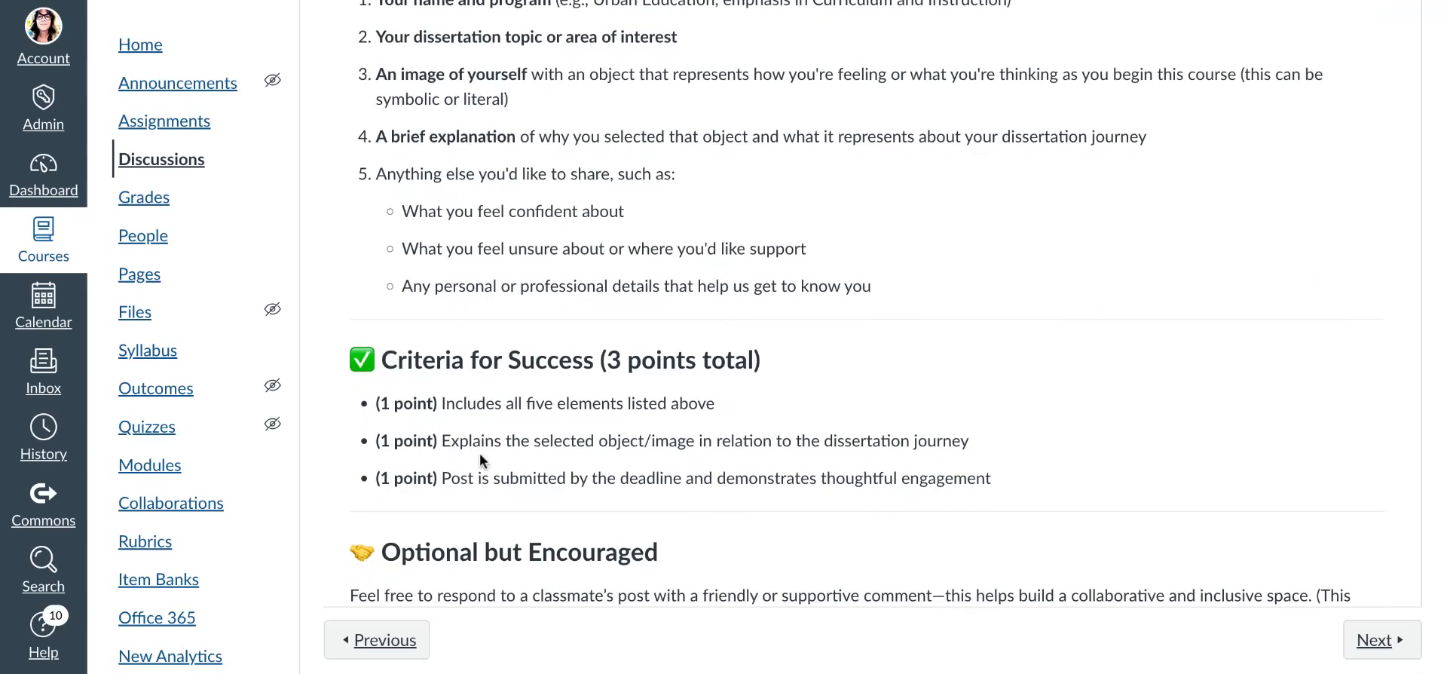
scroll(532, 442, up, 1)
scroll(532, 441, up, 3)
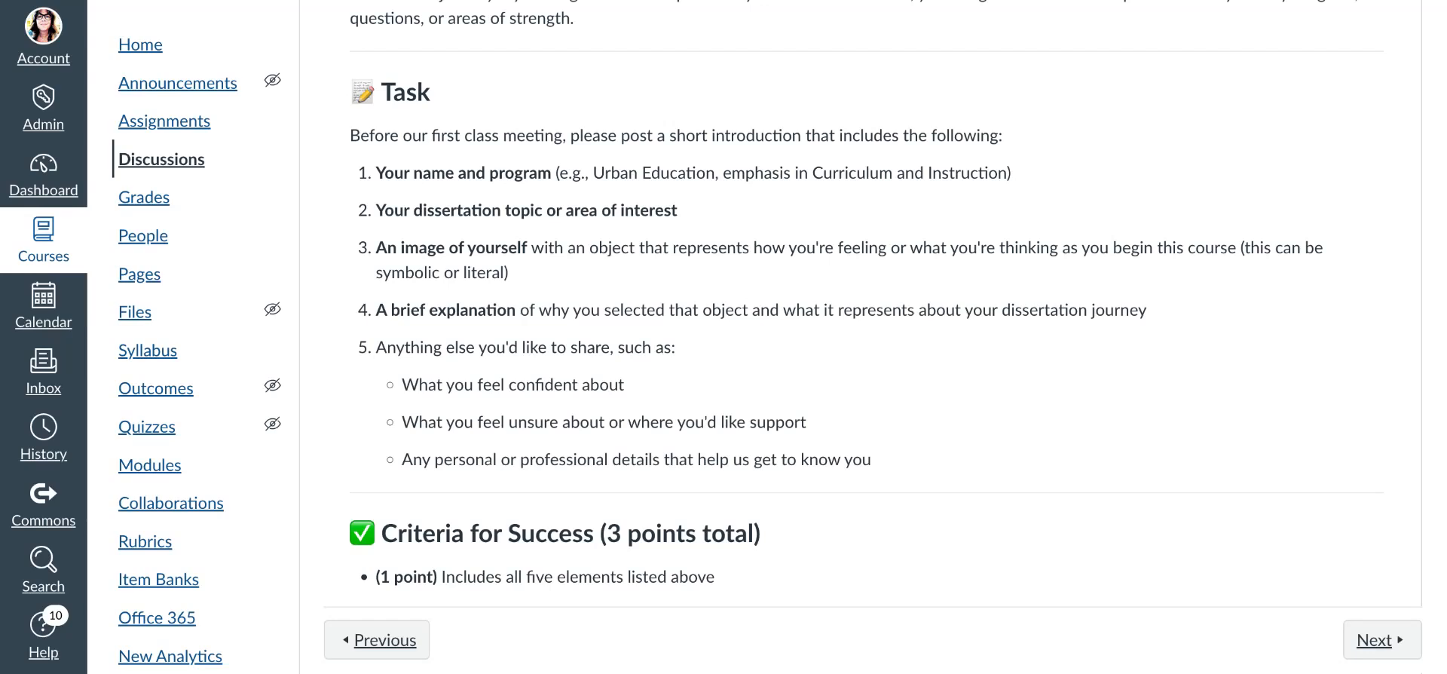
- Read the discussion's Criteria for Success, Optional but Encouraged, and due date sections
scroll(517, 353, down, 1)
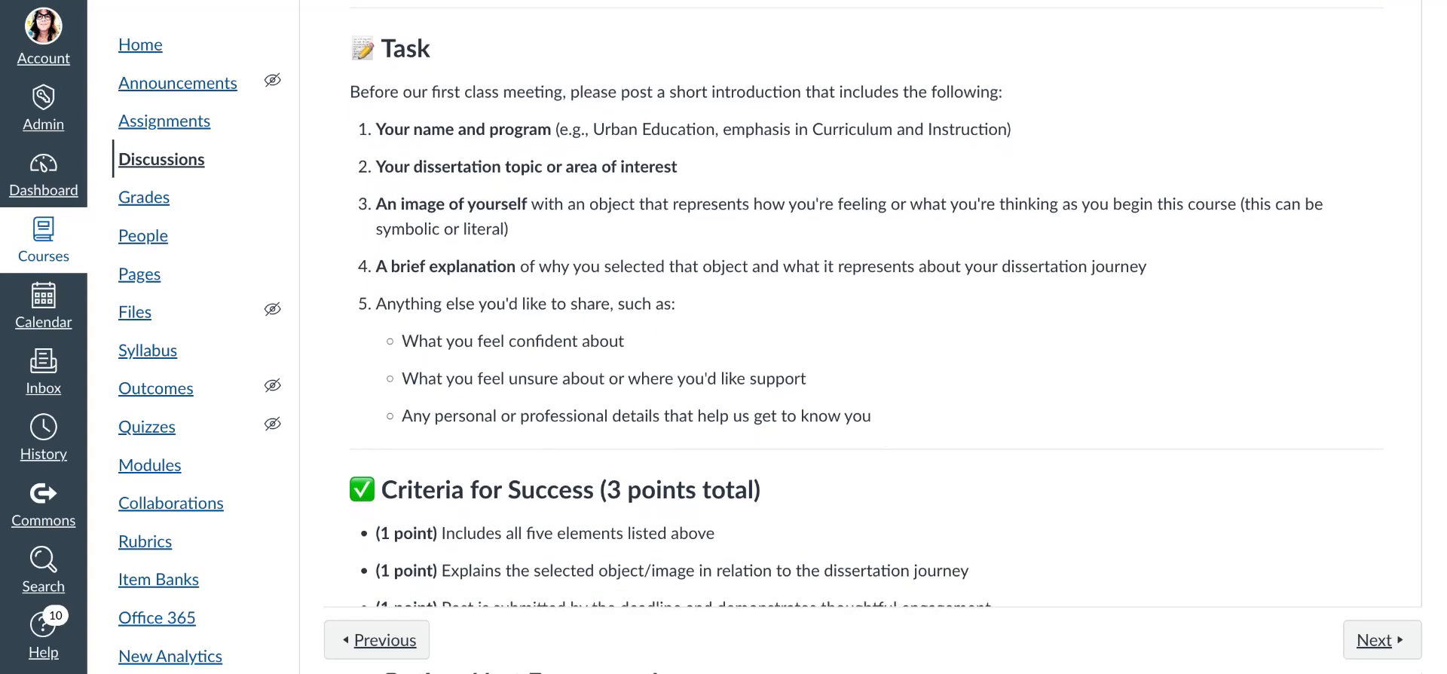
scroll(897, 309, down, 3)
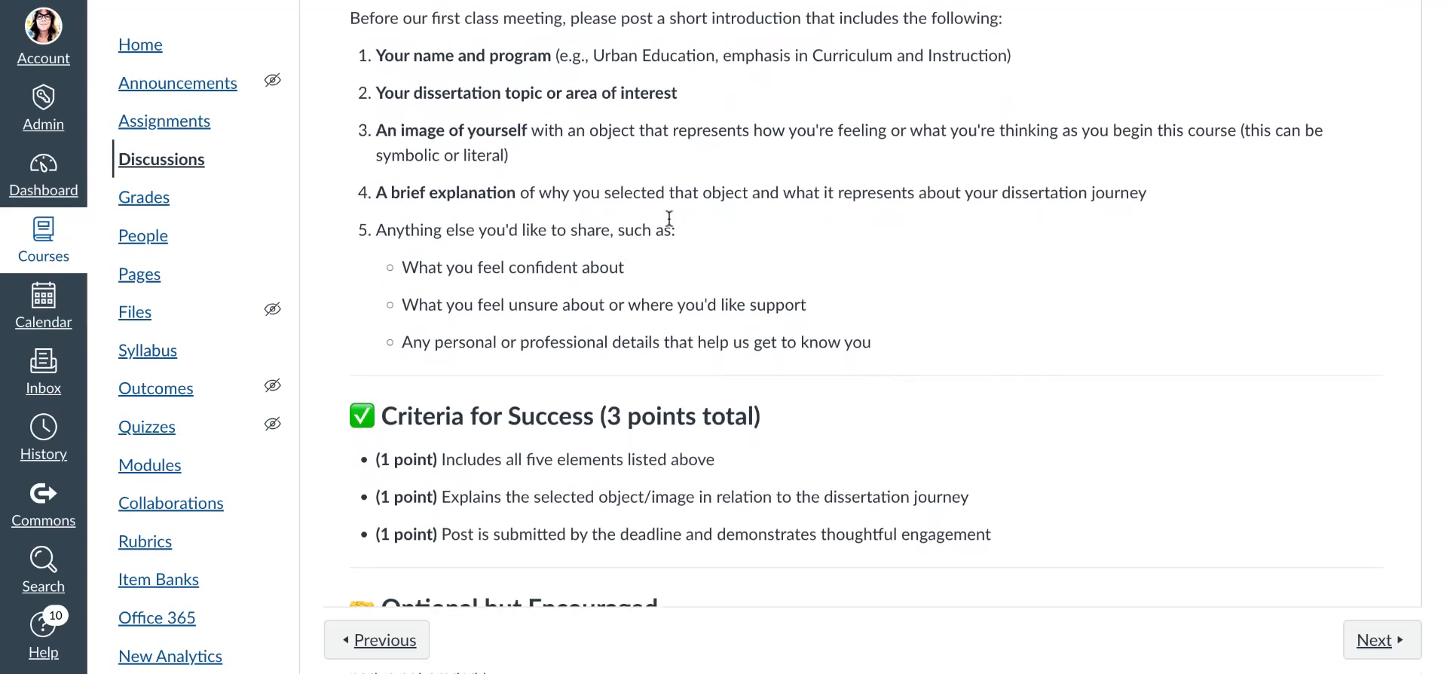
scroll(707, 203, down, 2)
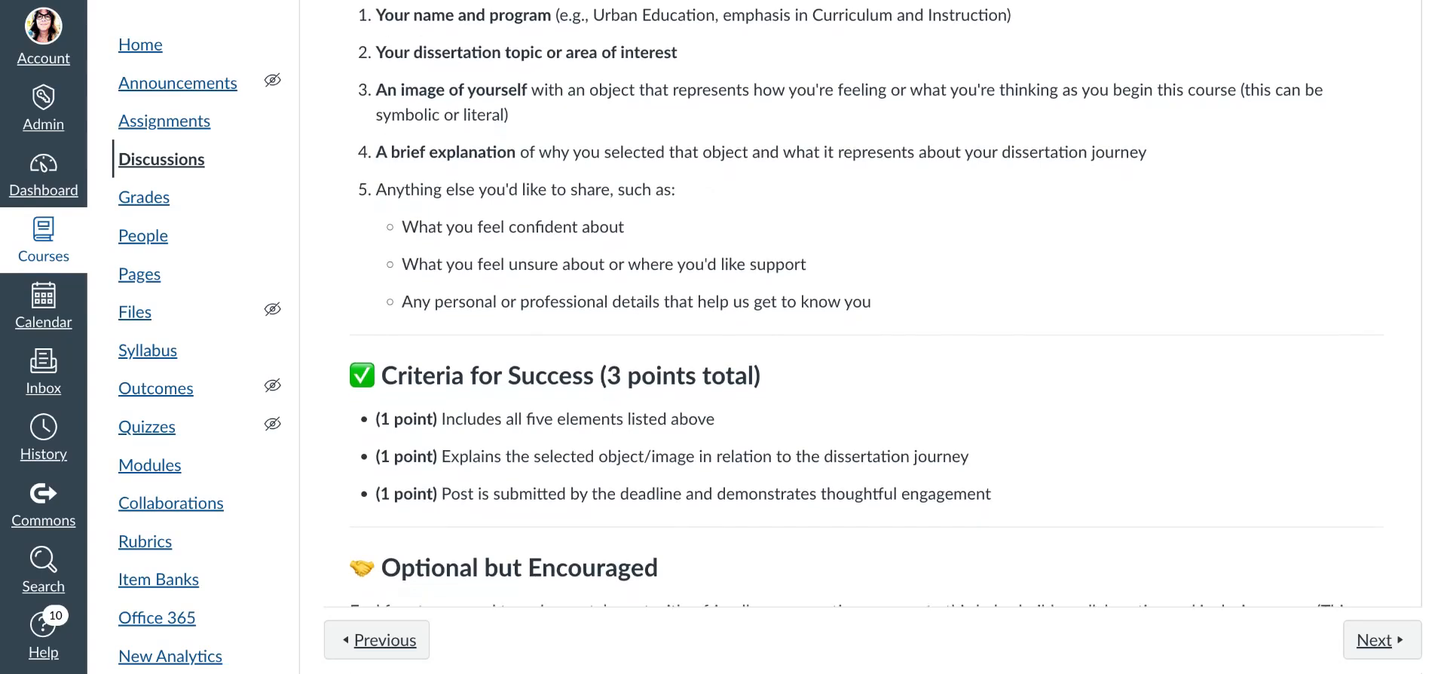
scroll(866, 340, down, 1)
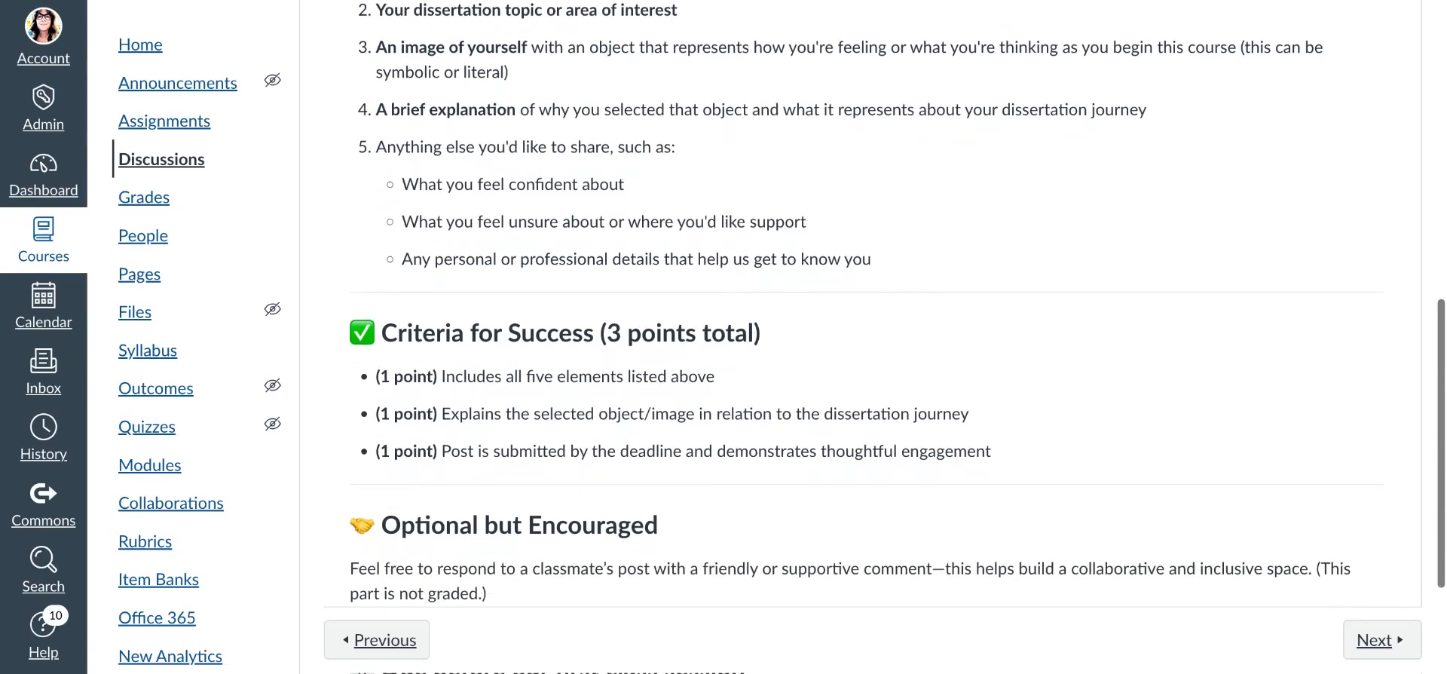
scroll(868, 340, down, 1)
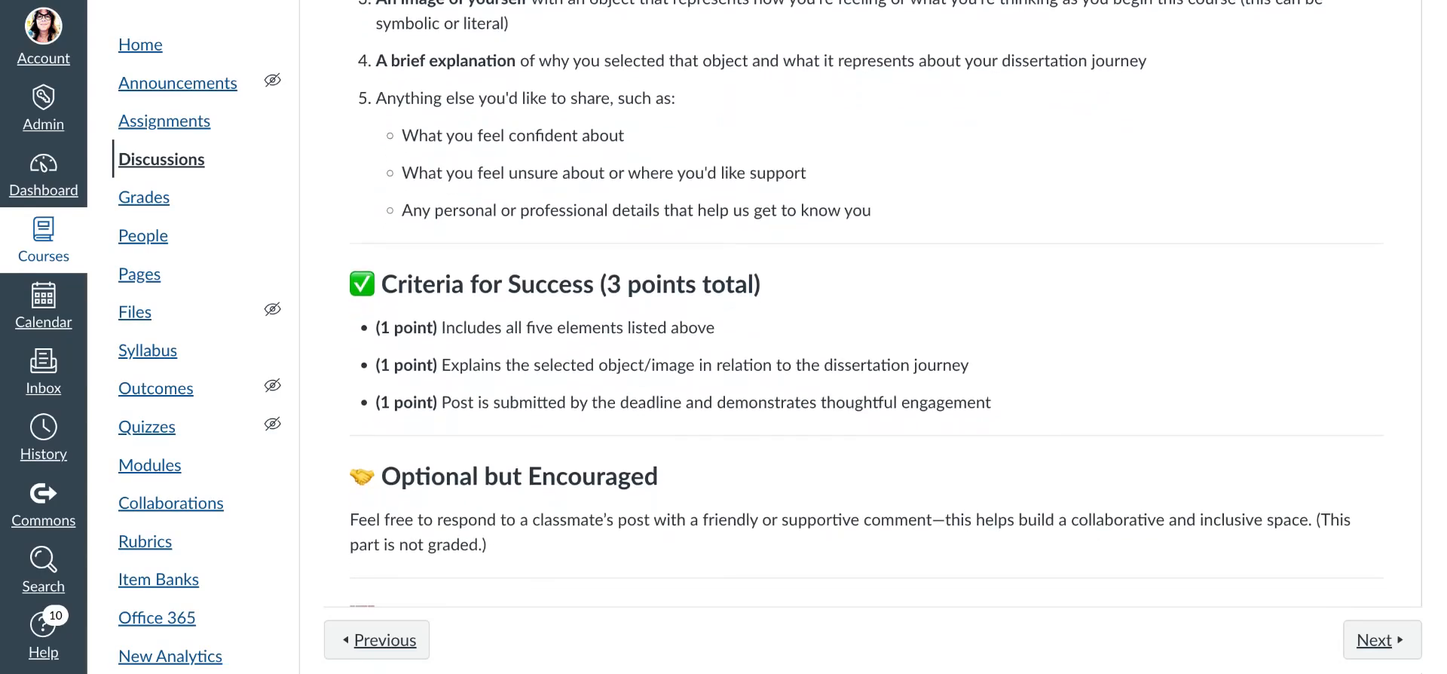
scroll(868, 340, down, 1)
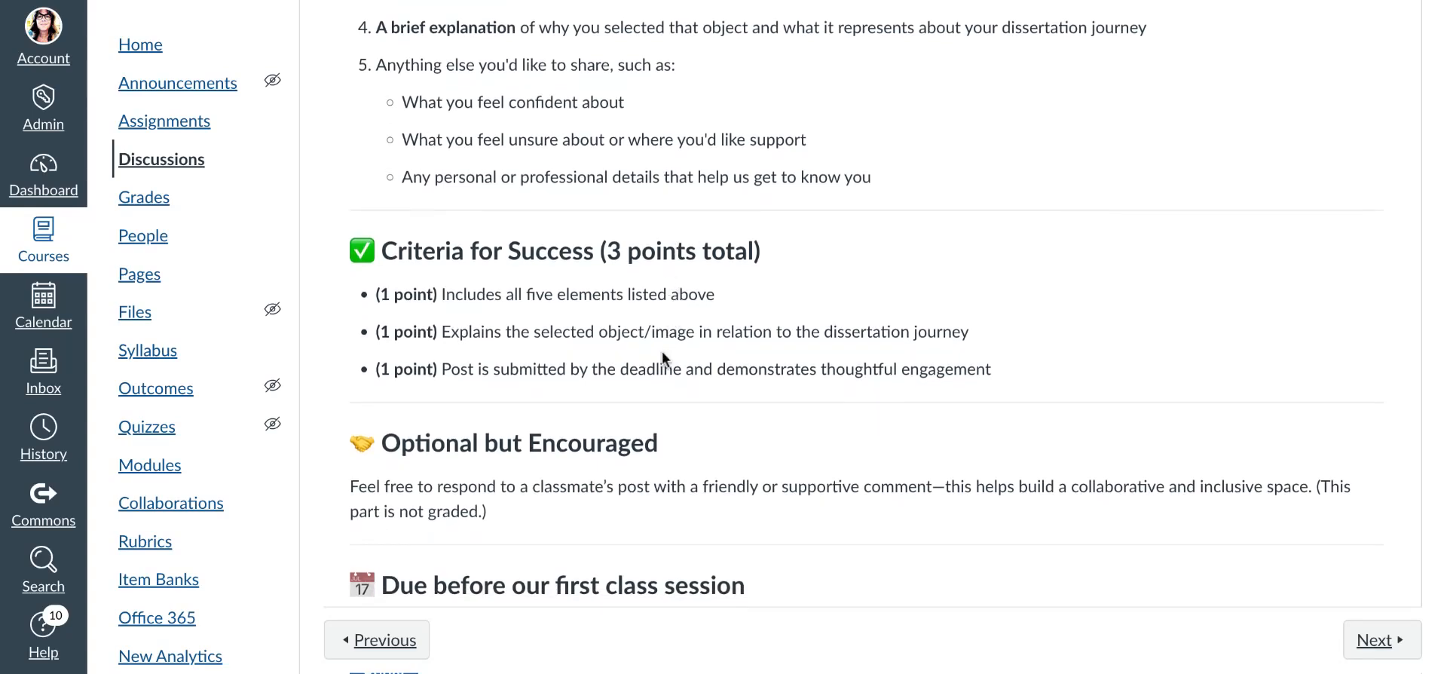
scroll(661, 351, down, 2)
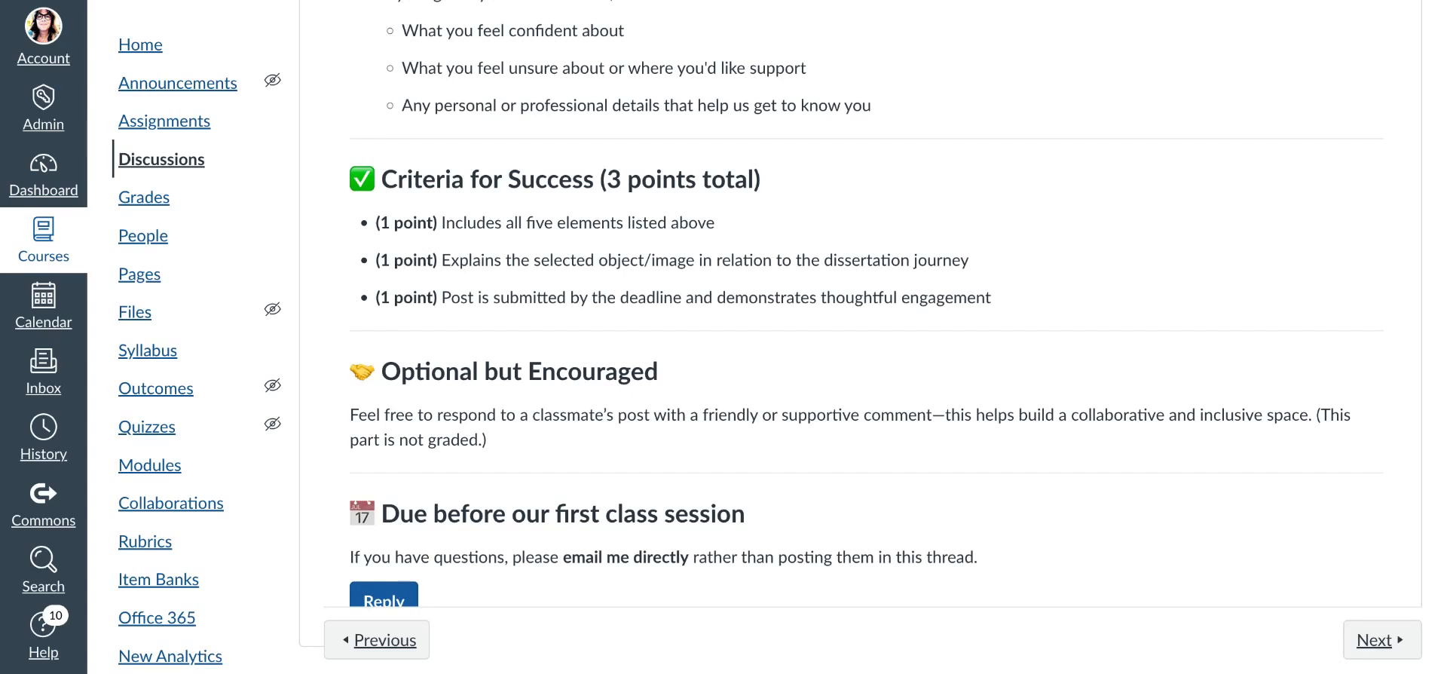
scroll(873, 337, down, 1)
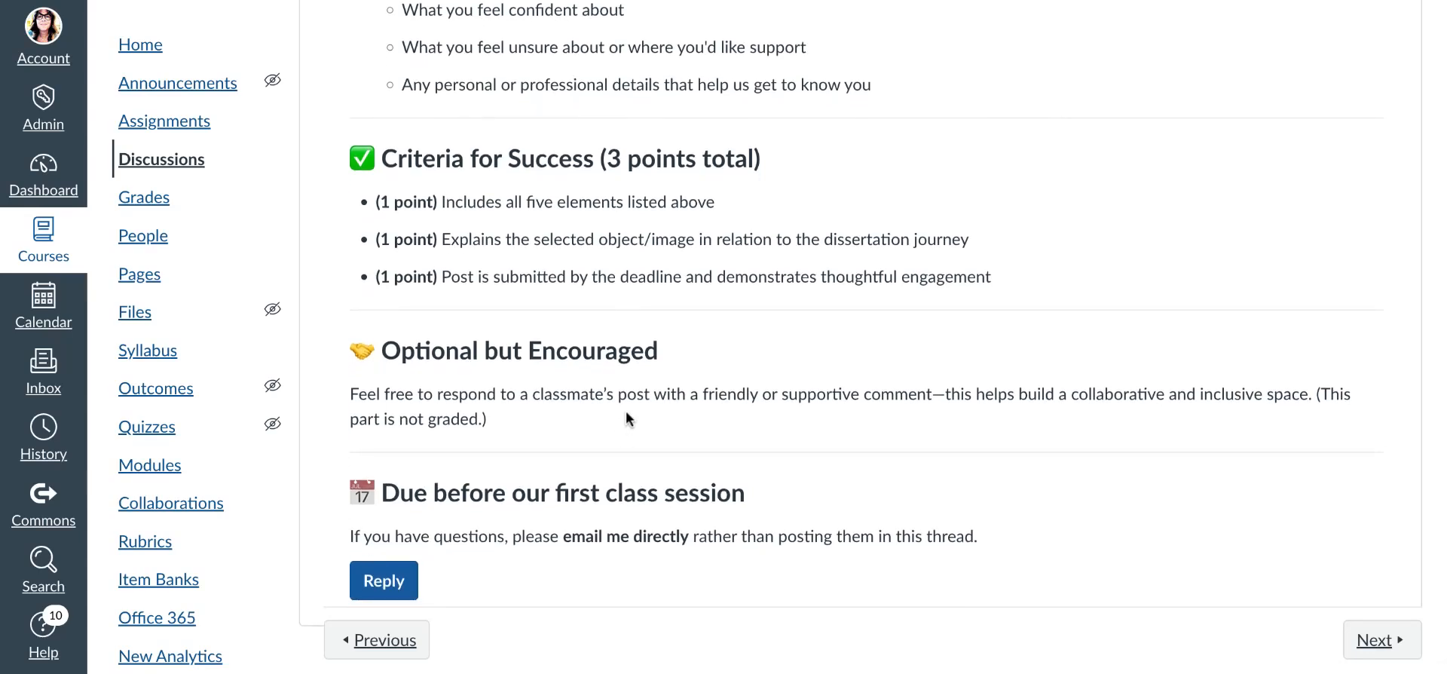
scroll(626, 413, up, 1)
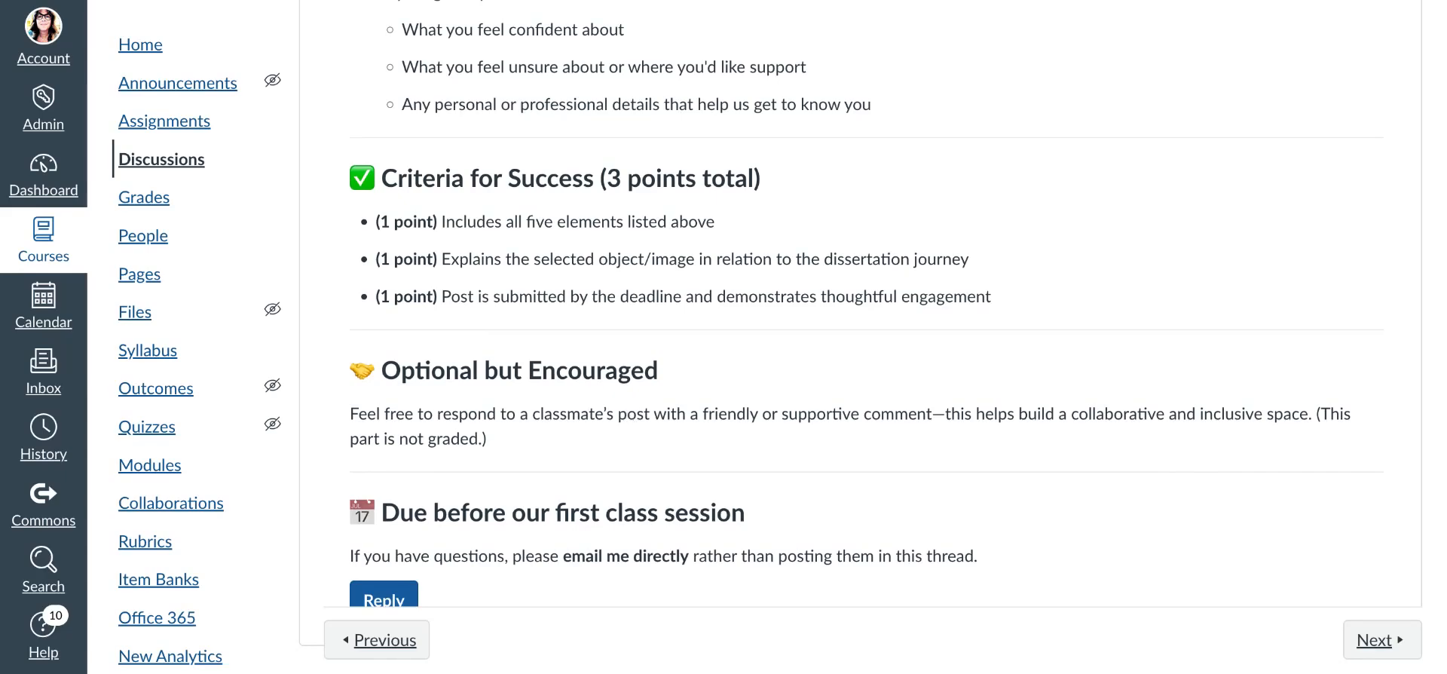
scroll(624, 433, up, 5)
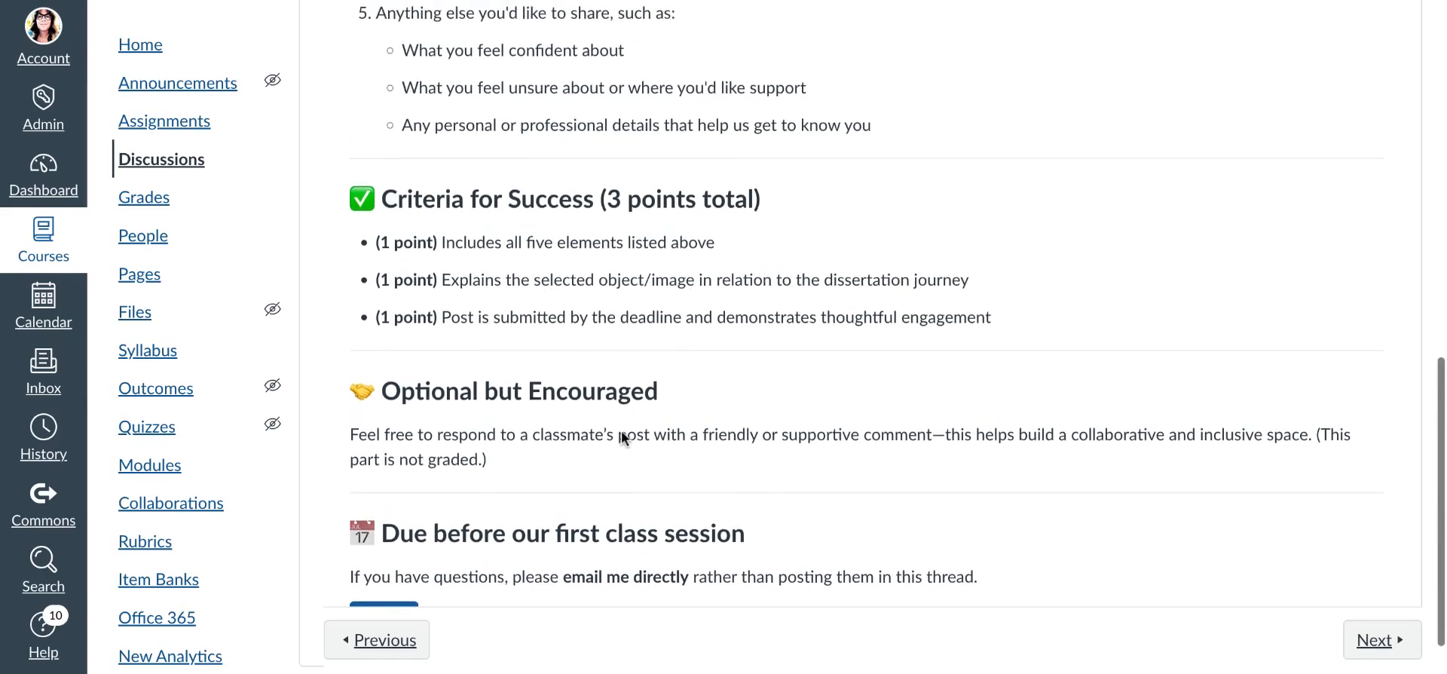
- Reread the welcome discussion's Purpose and Task sections, and return to the course home page
scroll(623, 434, up, 8)
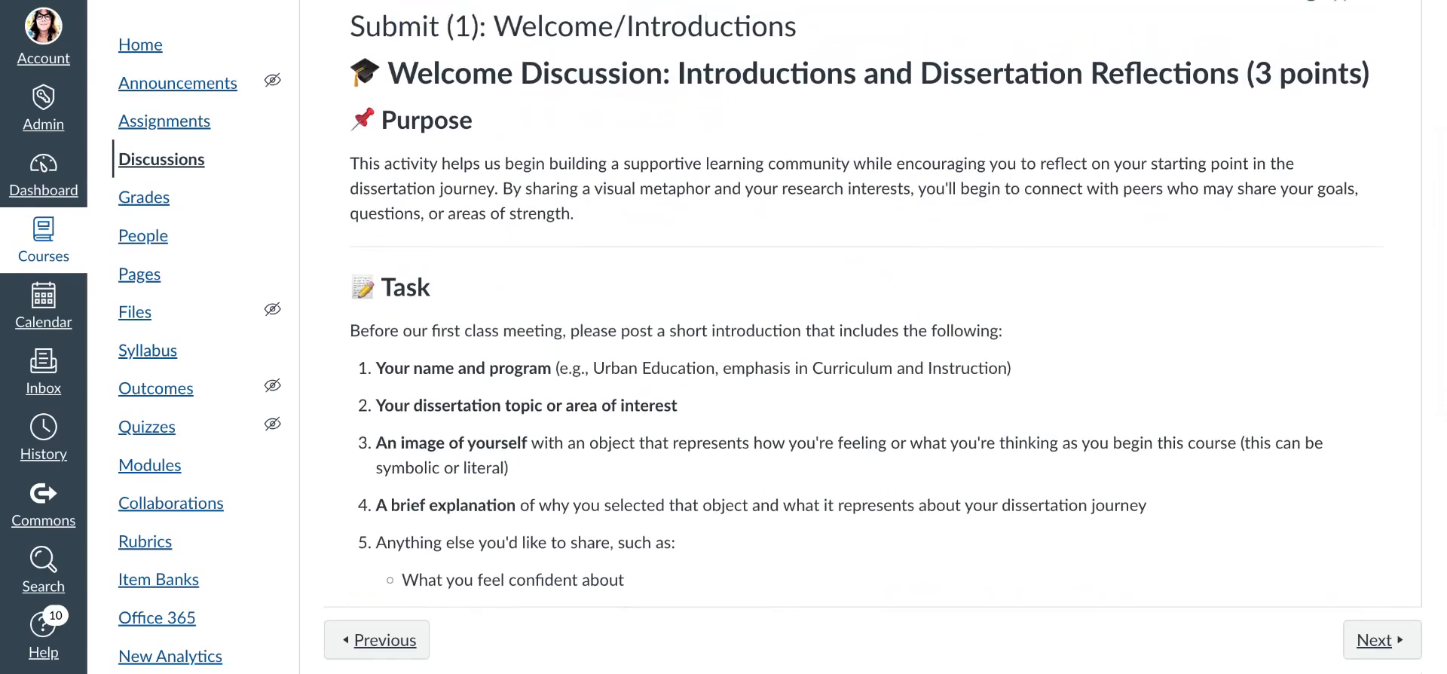
scroll(585, 330, down, 6)
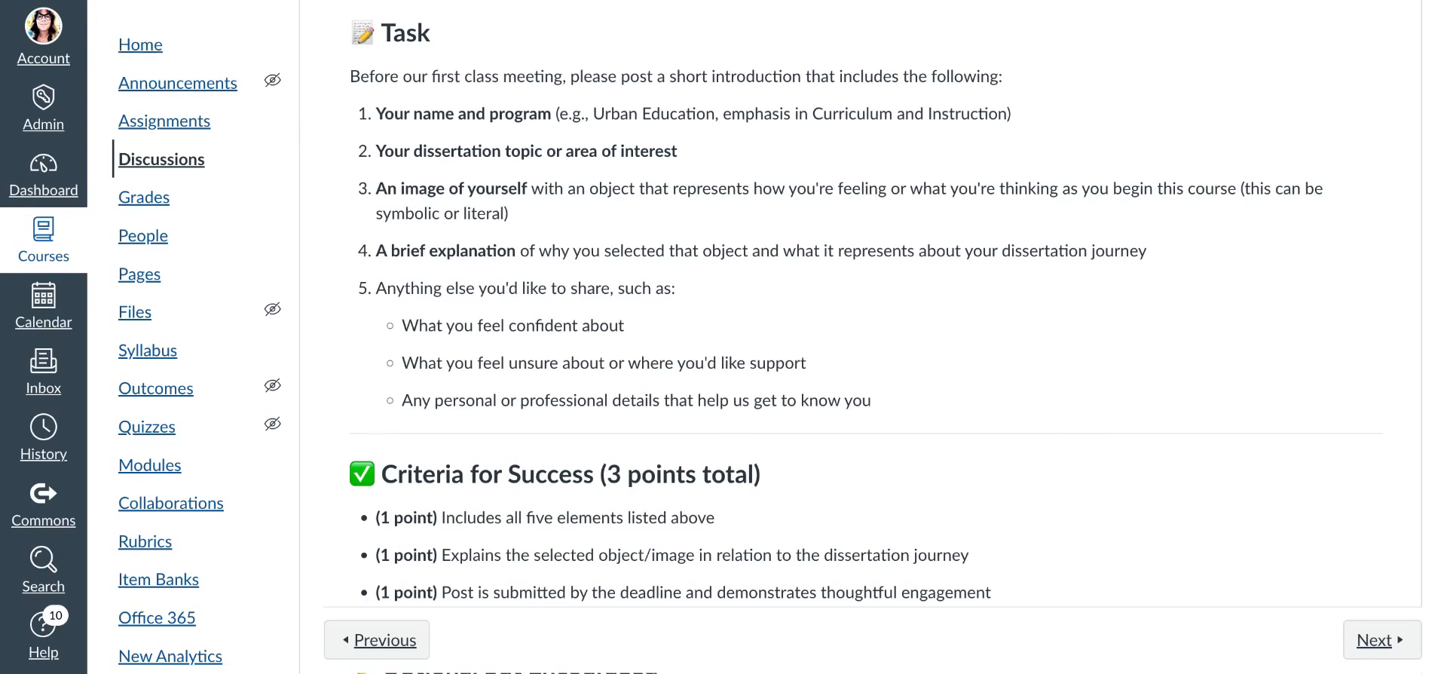
key(alt+Left)
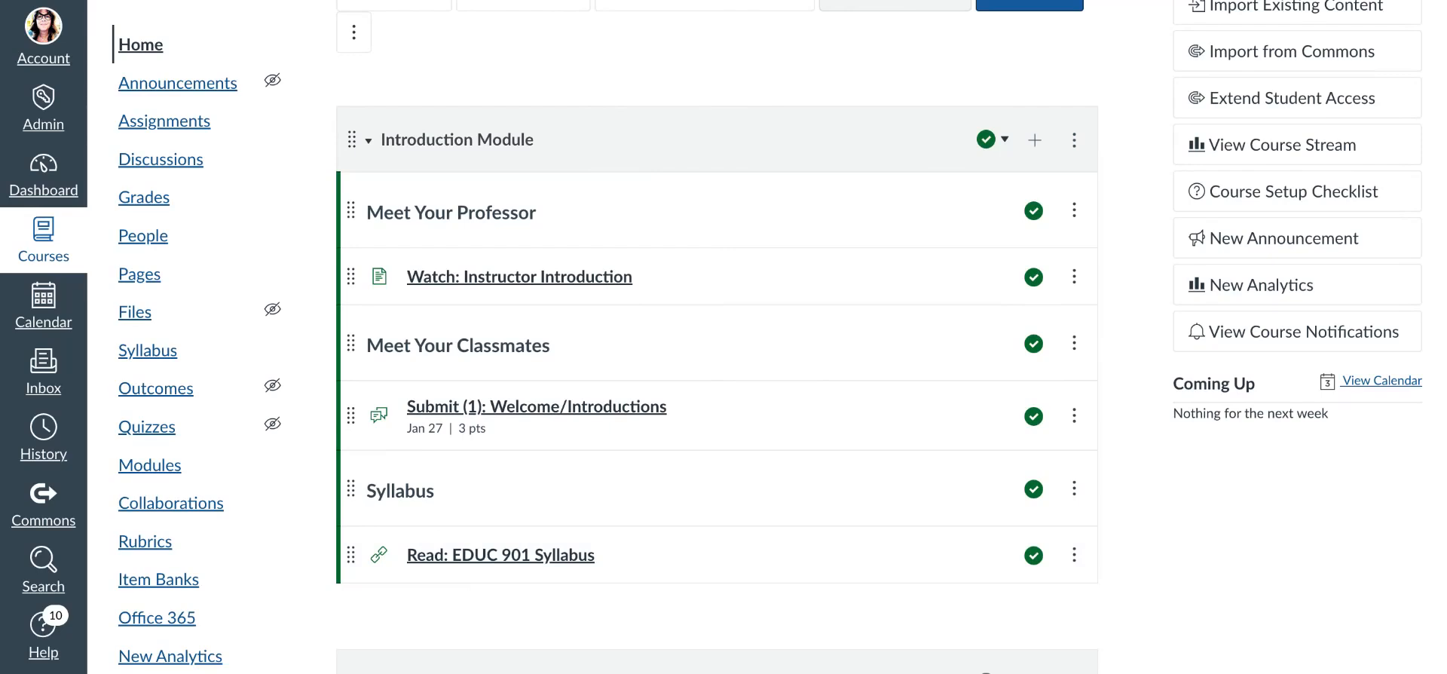
- Review the Week 1 module's text headers: MODULE 1: xyz, PREPARE, LEARN and DEMONSTRATE
scroll(716, 340, down, 3)
scroll(716, 340, down, 3)
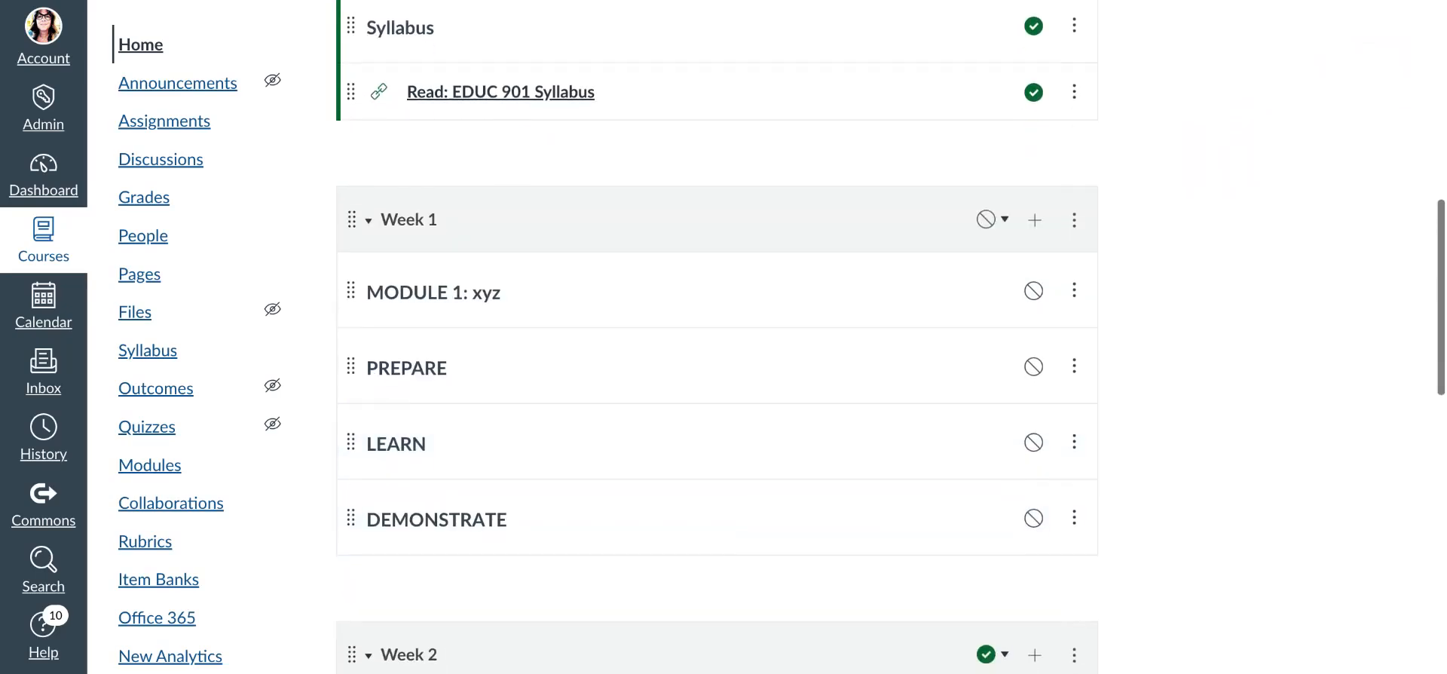
scroll(716, 339, down, 1)
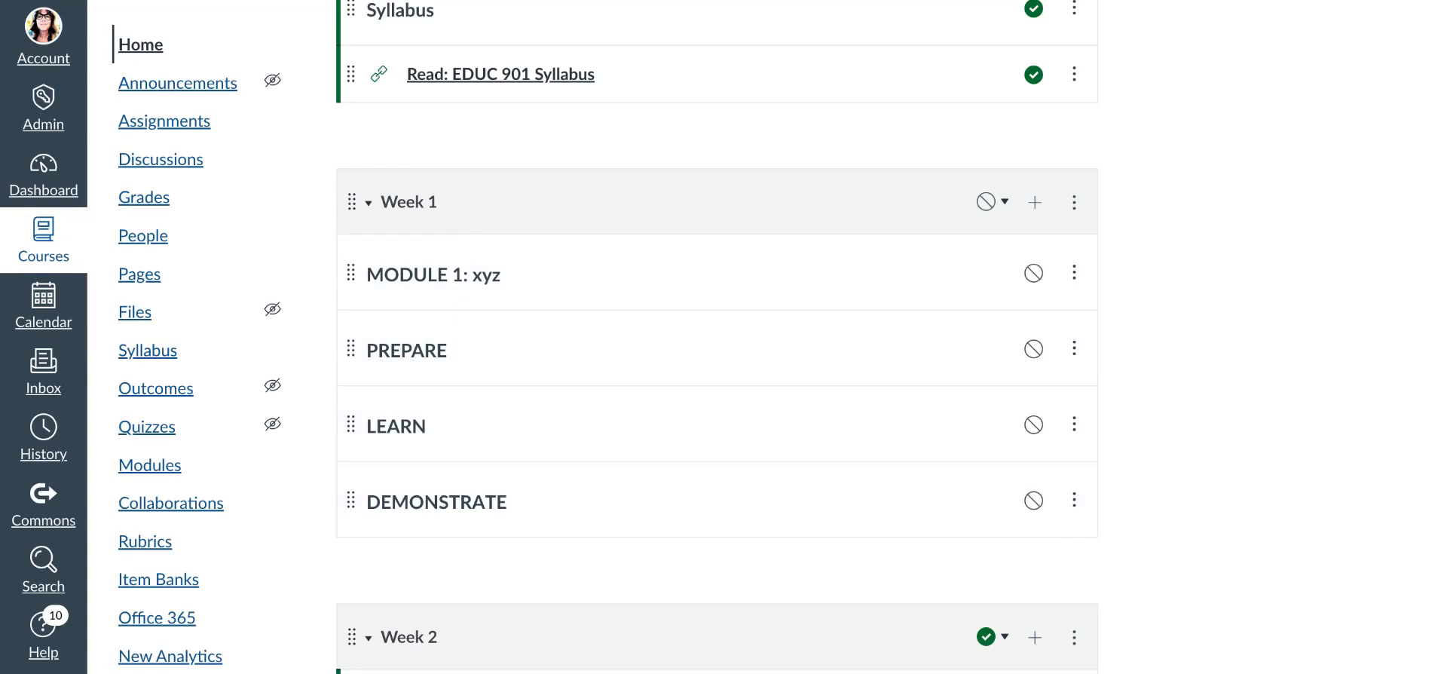
scroll(438, 266, down, 1)
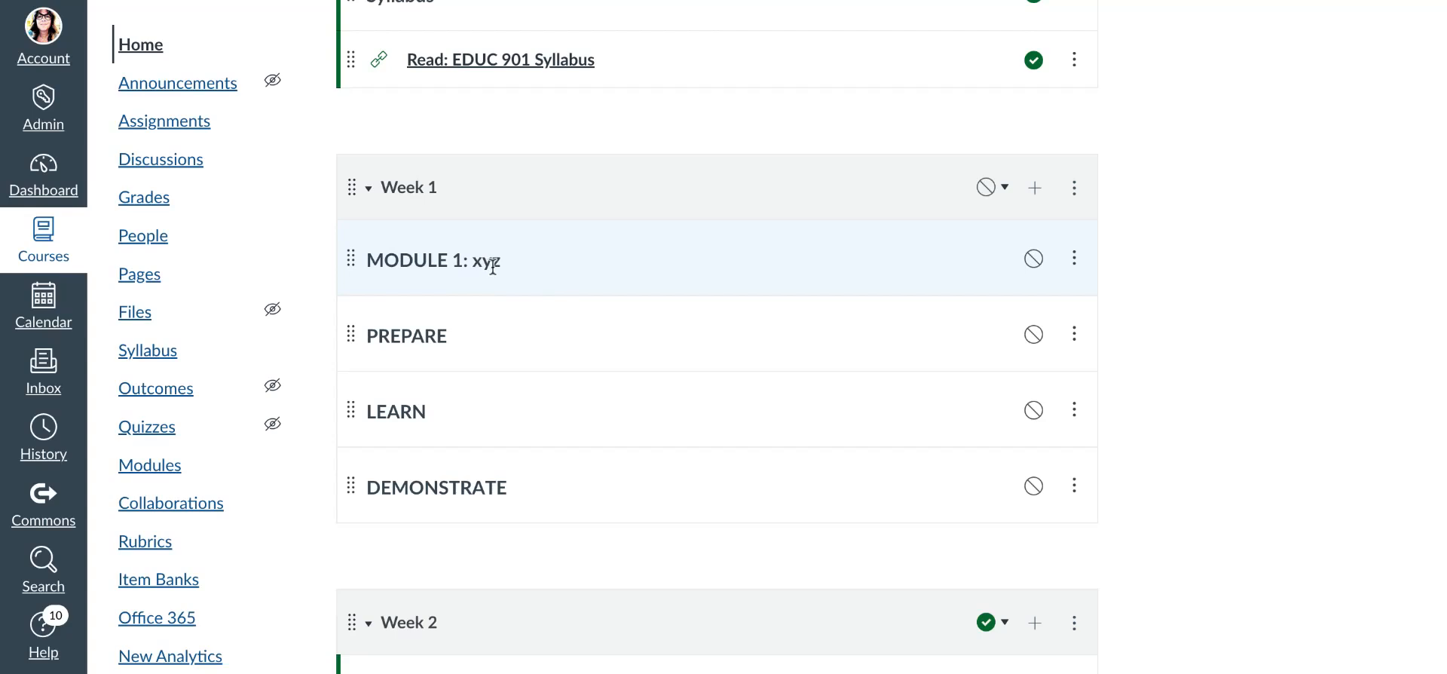
scroll(494, 267, down, 1)
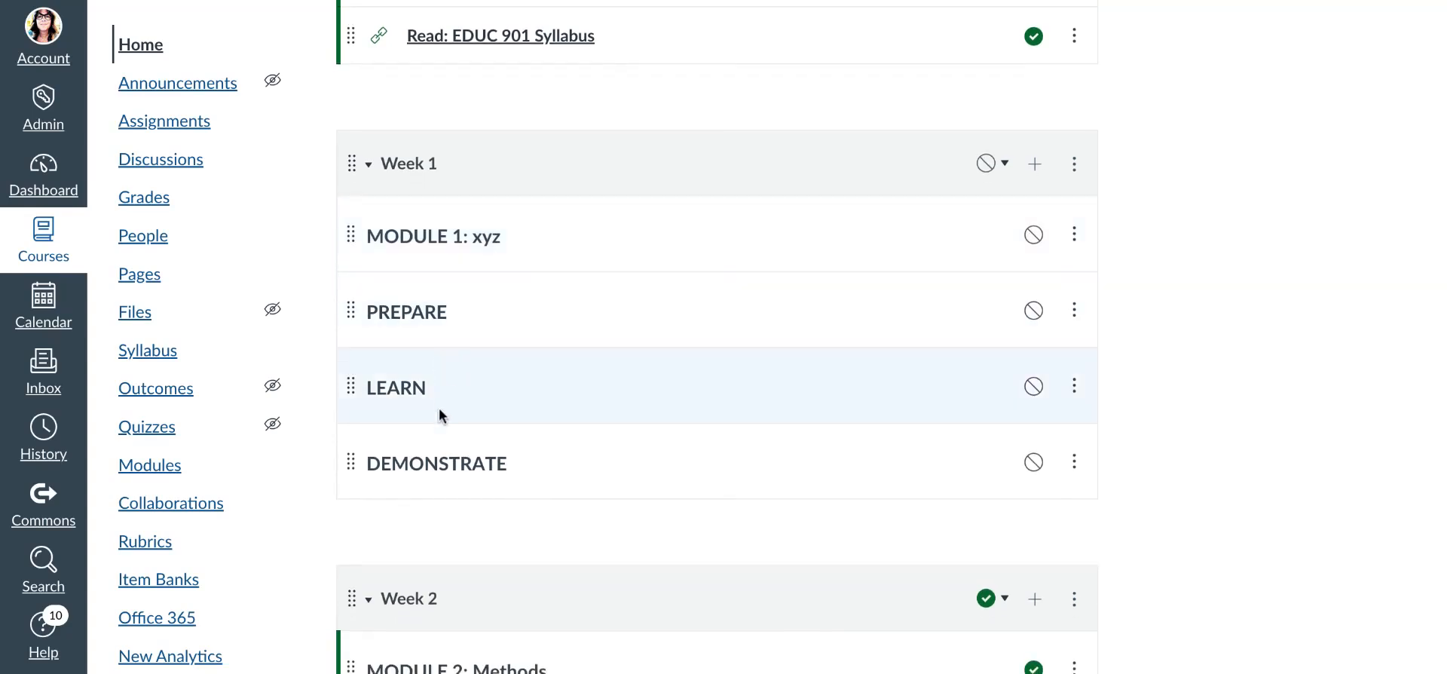
scroll(439, 412, down, 1)
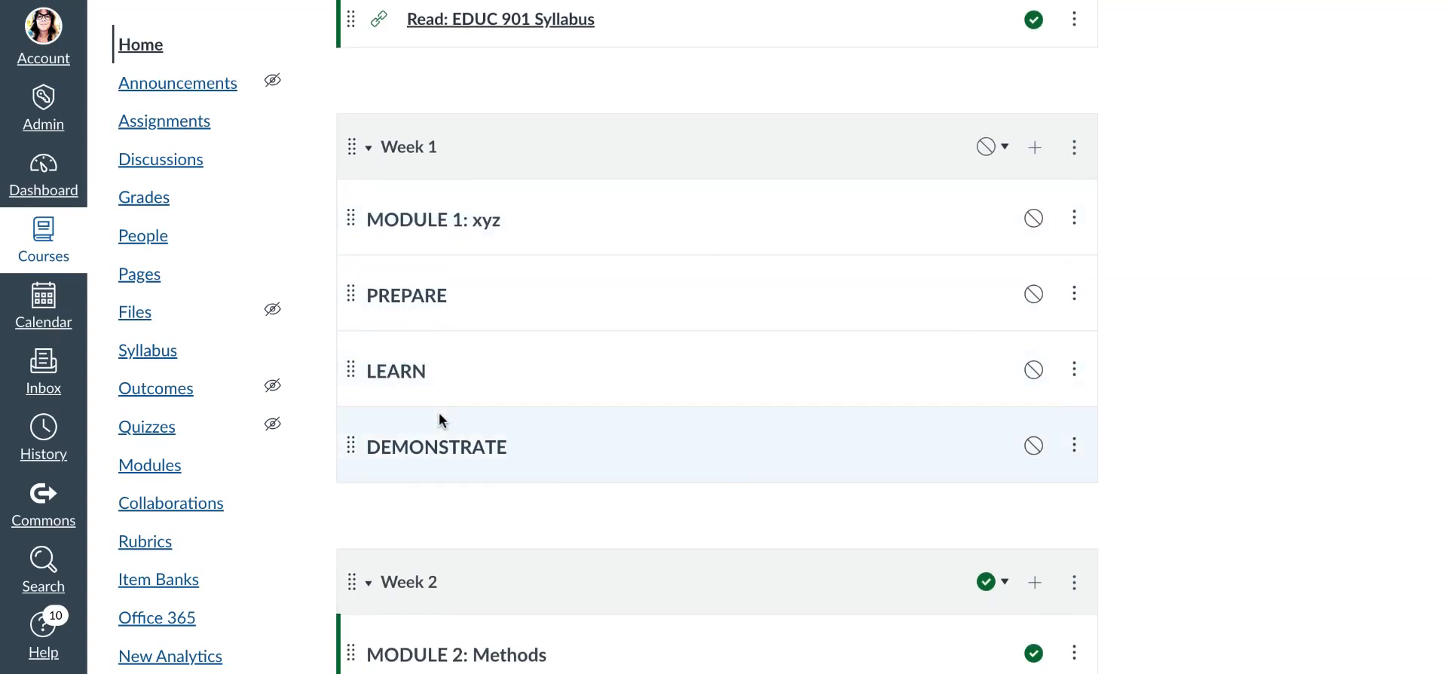
- View the item type choices for adding an item to the Week 1 module, and close the dialog without adding anything
click(1037, 150)
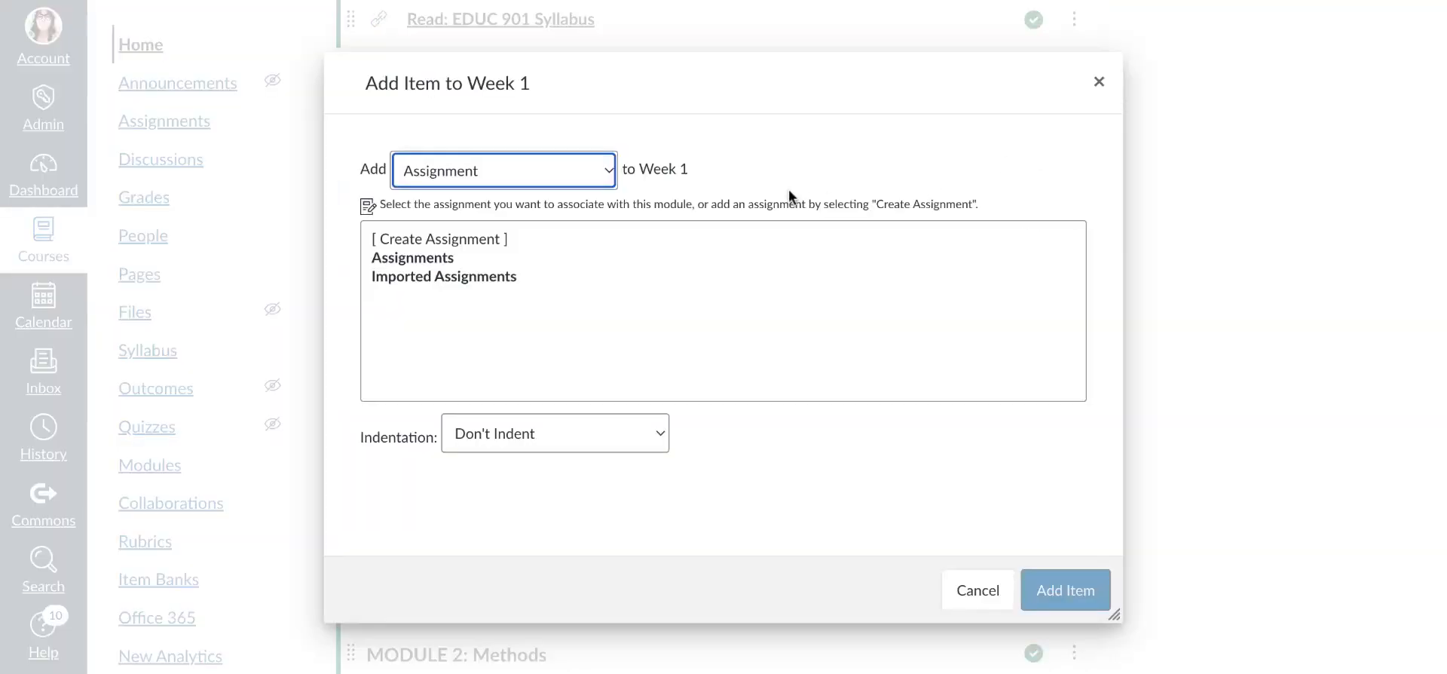
click(609, 170)
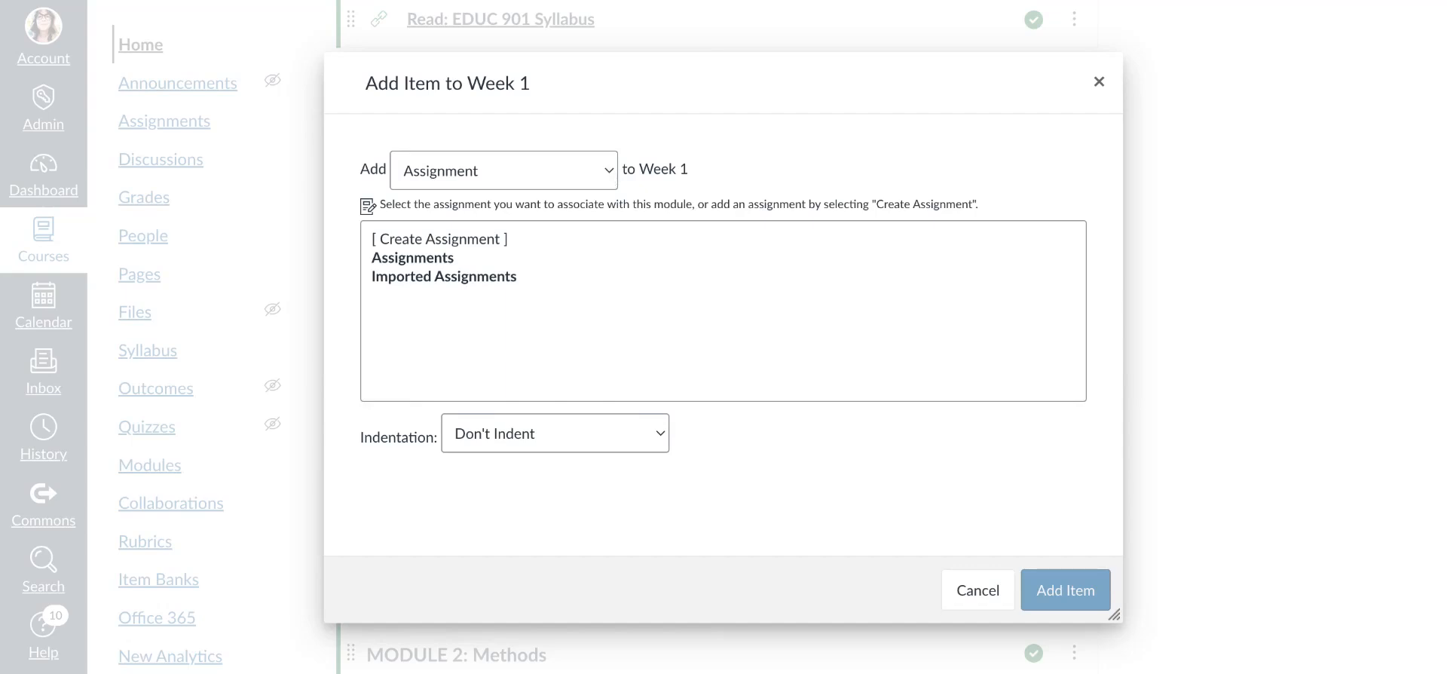
key(Escape)
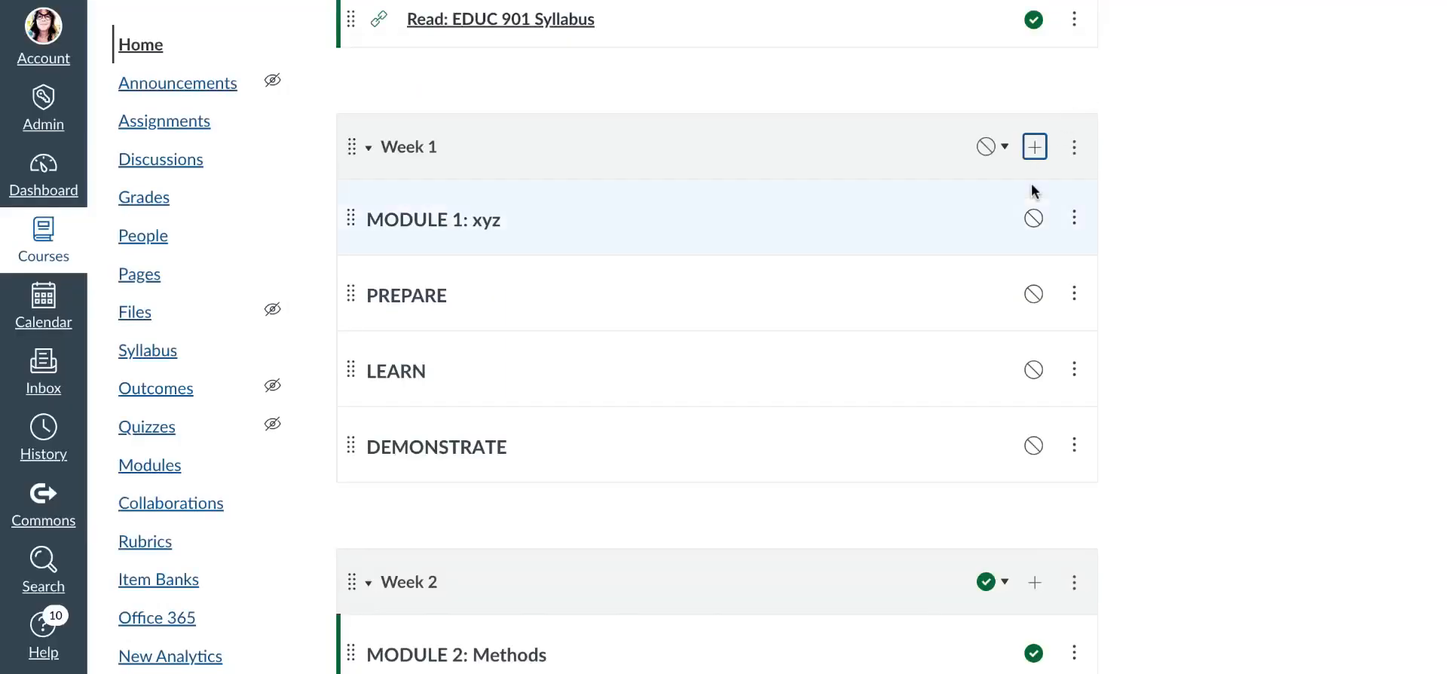
- Open the "Read: Weekly Articles" page from the Week 2 module and review its article and file links
scroll(1031, 186, down, 3)
scroll(1031, 187, down, 3)
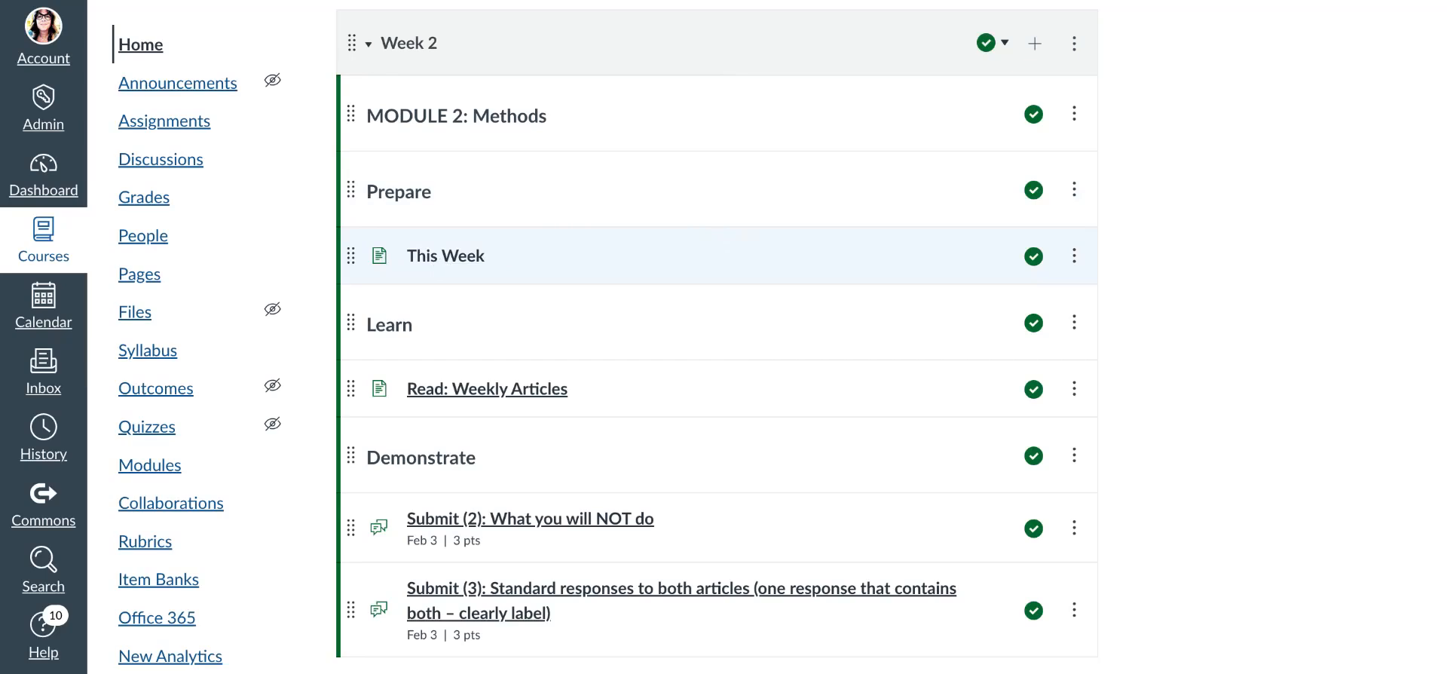
scroll(414, 264, down, 1)
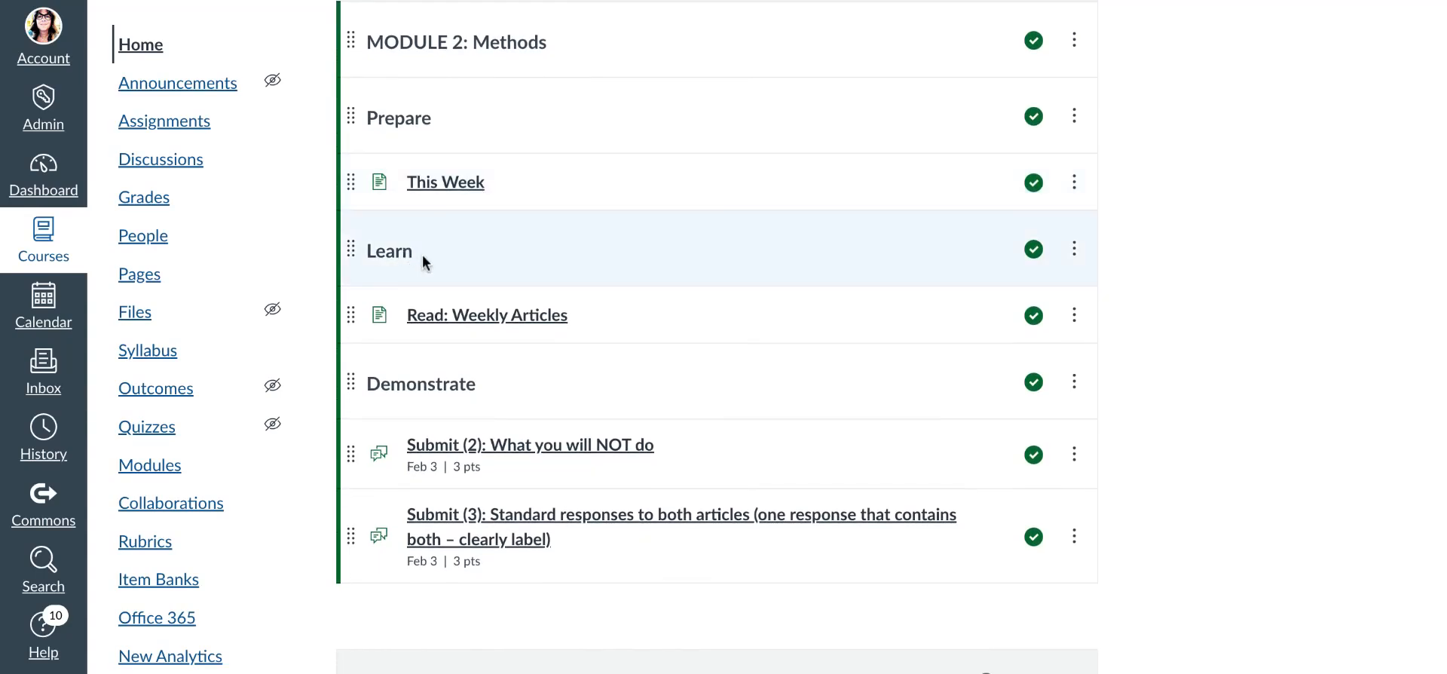
click(465, 323)
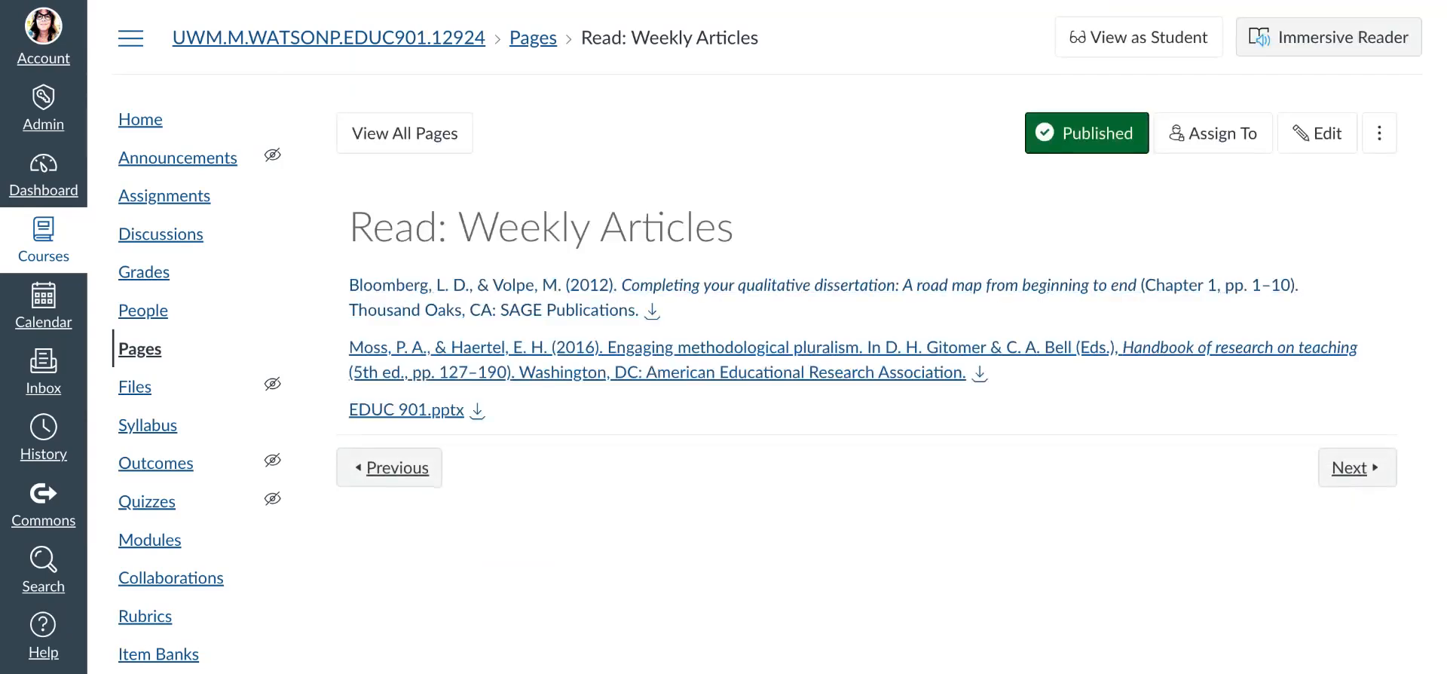
scroll(480, 304, down, 1)
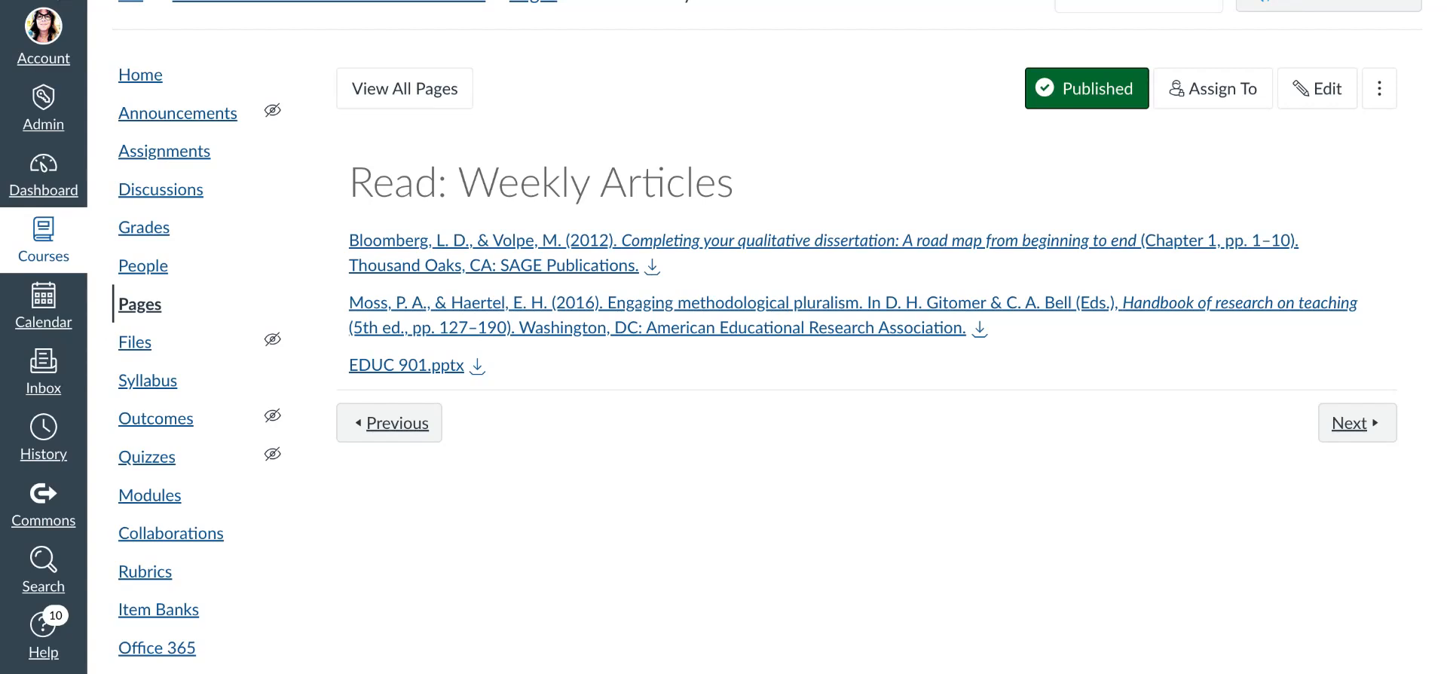
- Return to the course home page and open the "Submit (2): What you will NOT do" discussion in Week 2
key(alt+Left)
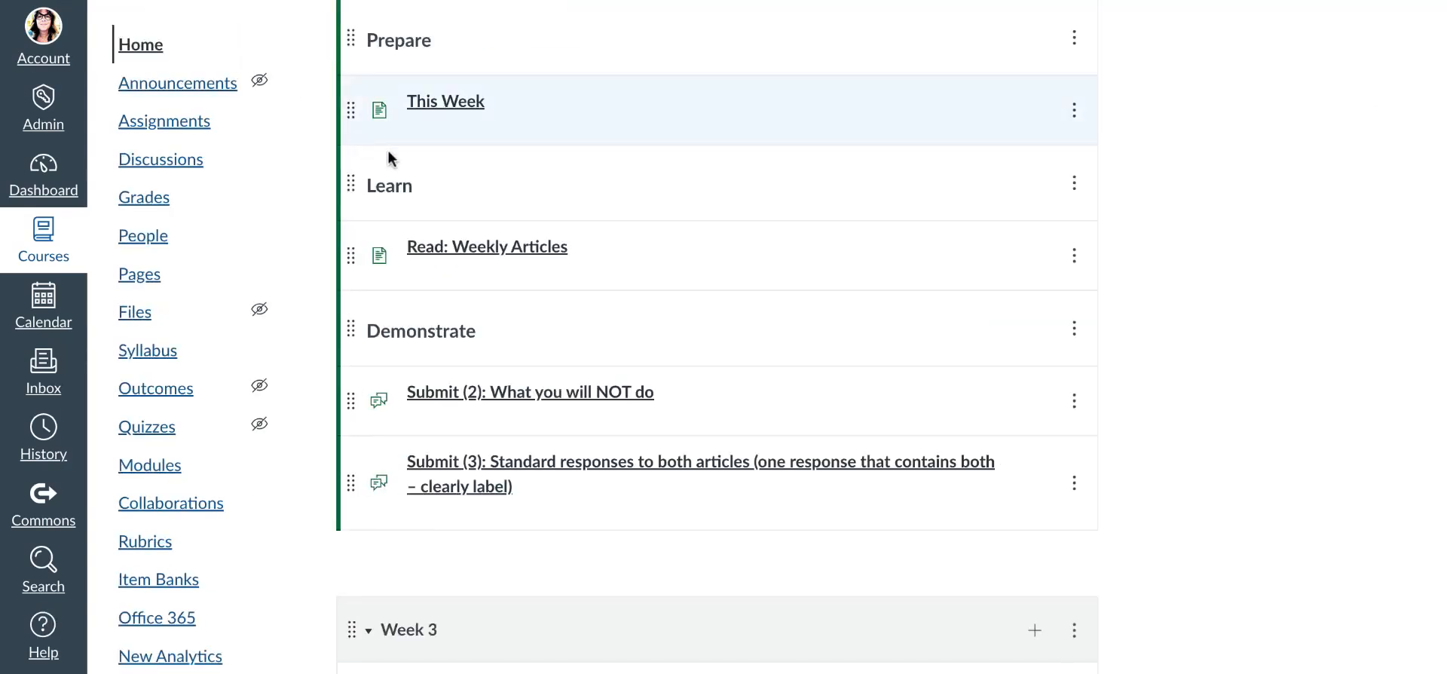
scroll(525, 267, down, 1)
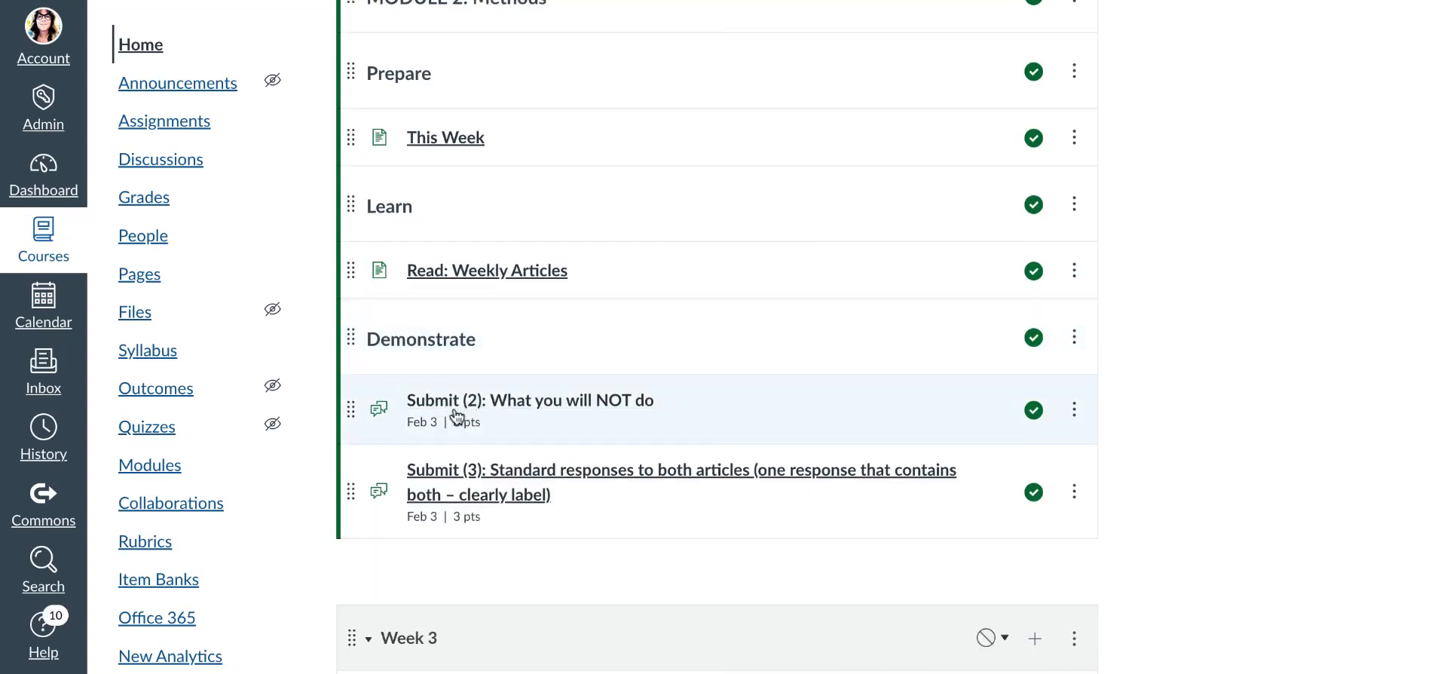
scroll(441, 452, up, 1)
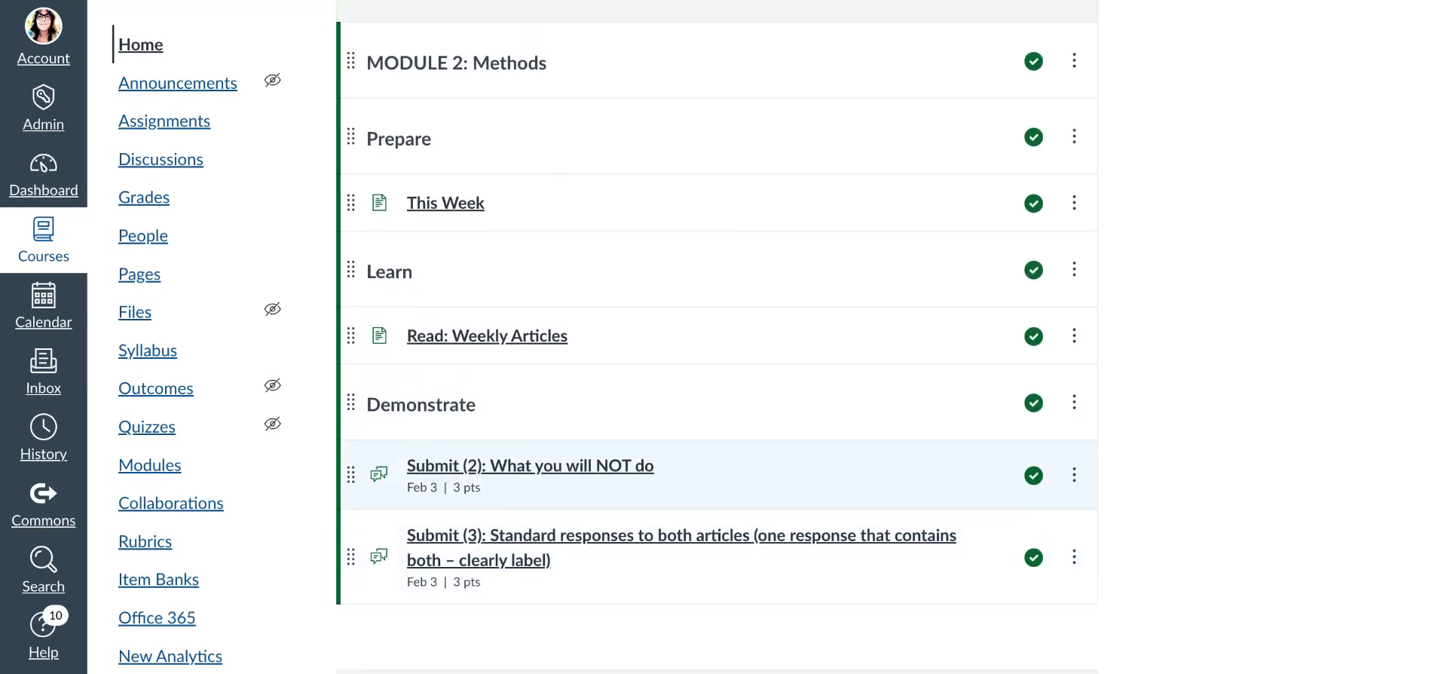
scroll(457, 453, down, 1)
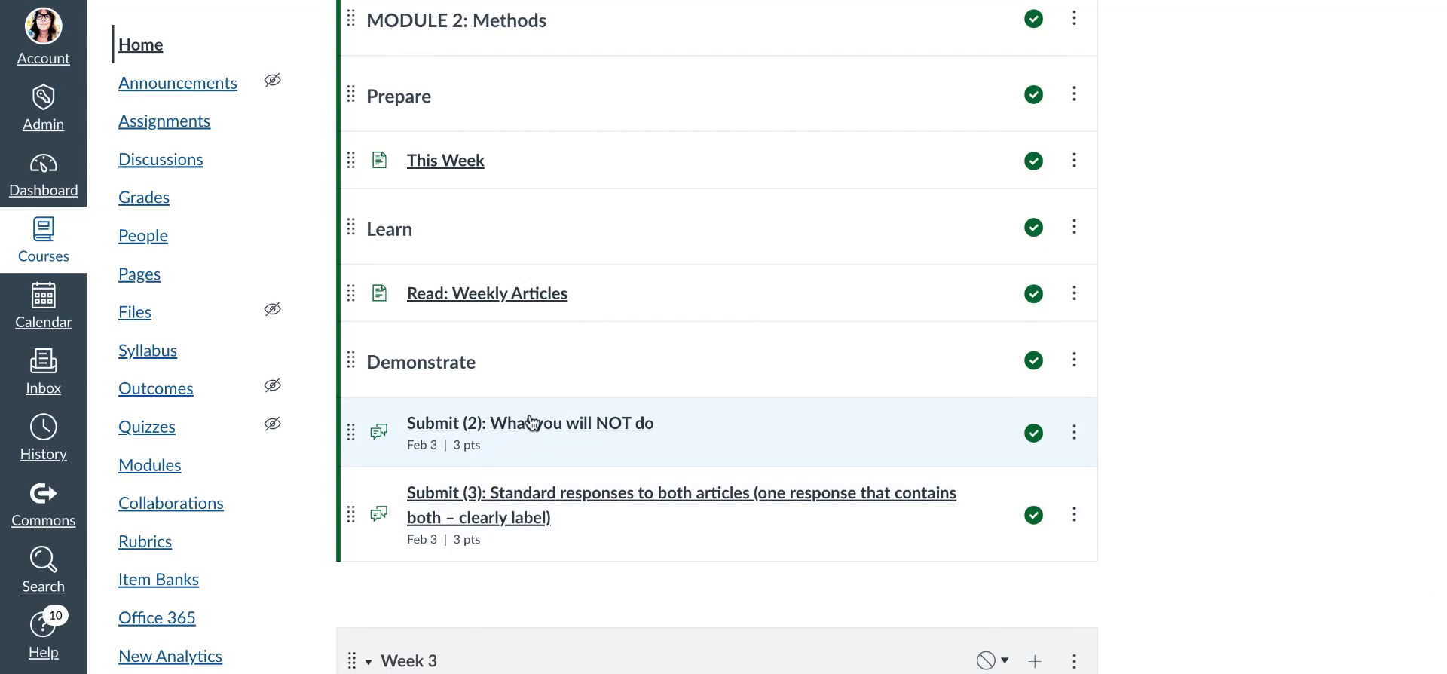
key(Tab)
key(Return)
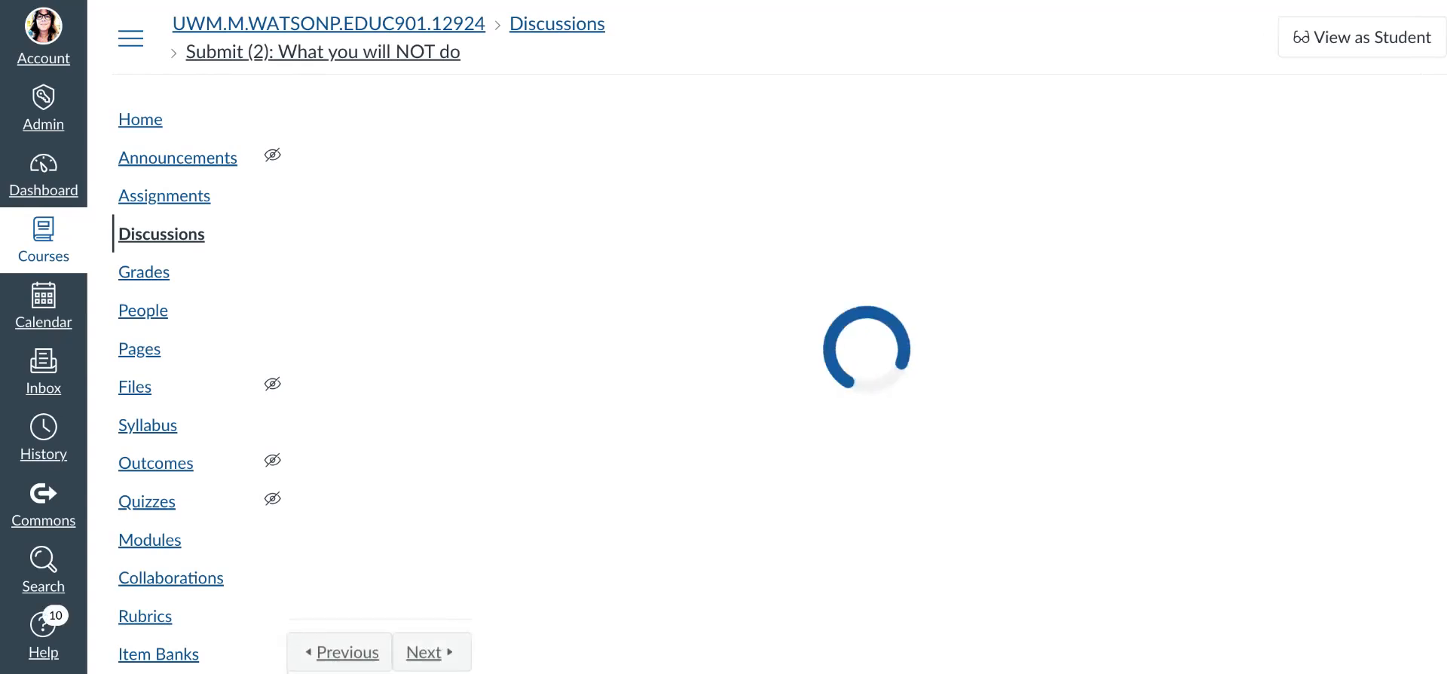
- Read the Purpose, Task and Criteria for Success sections of the "Exploring an Unused Research Approach" discussion
scroll(861, 377, down, 4)
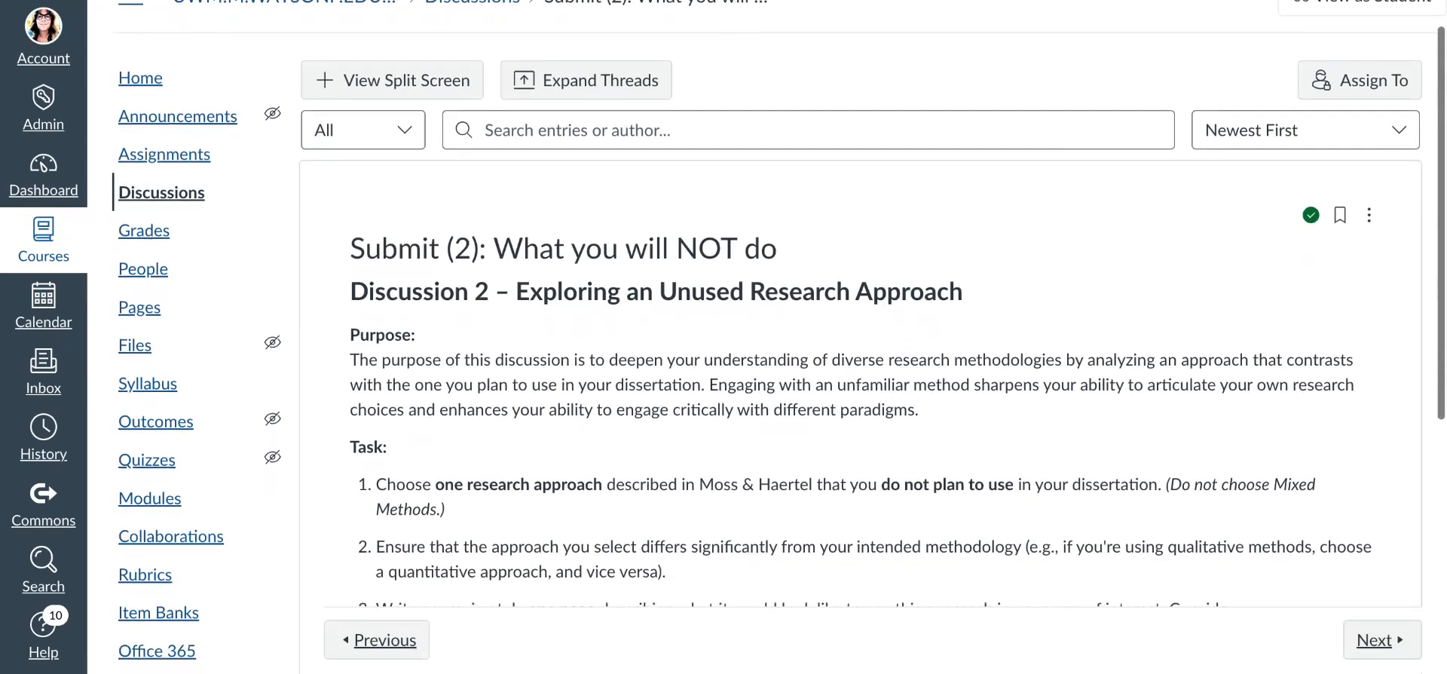
scroll(860, 340, up, 1)
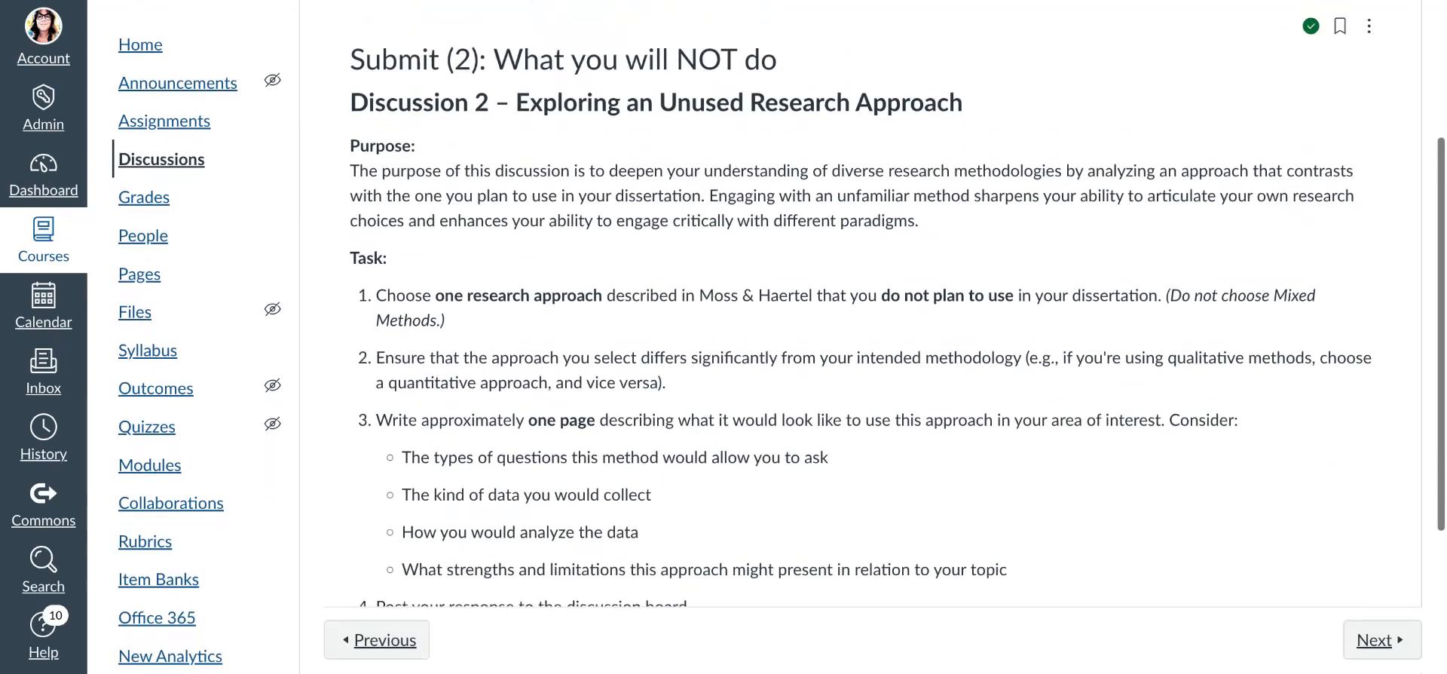
scroll(500, 274, down, 1)
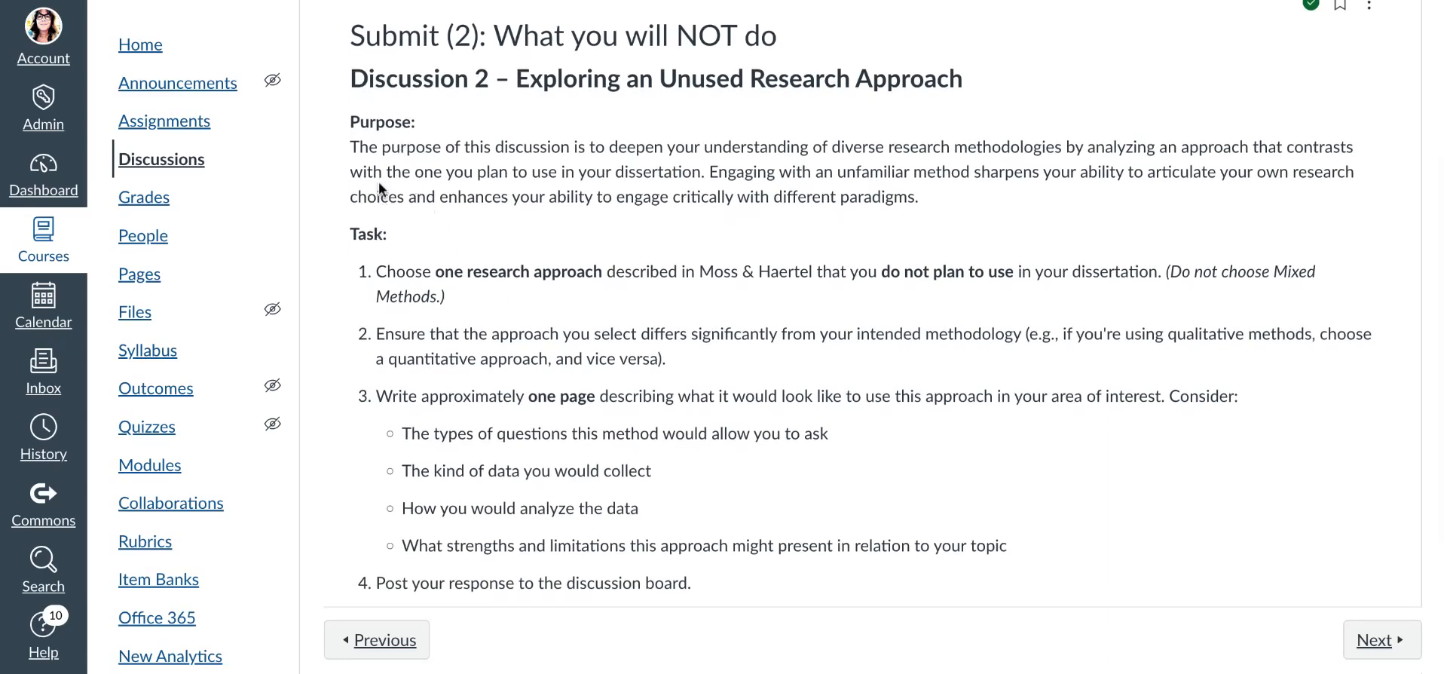
scroll(416, 249, down, 1)
scroll(420, 255, down, 5)
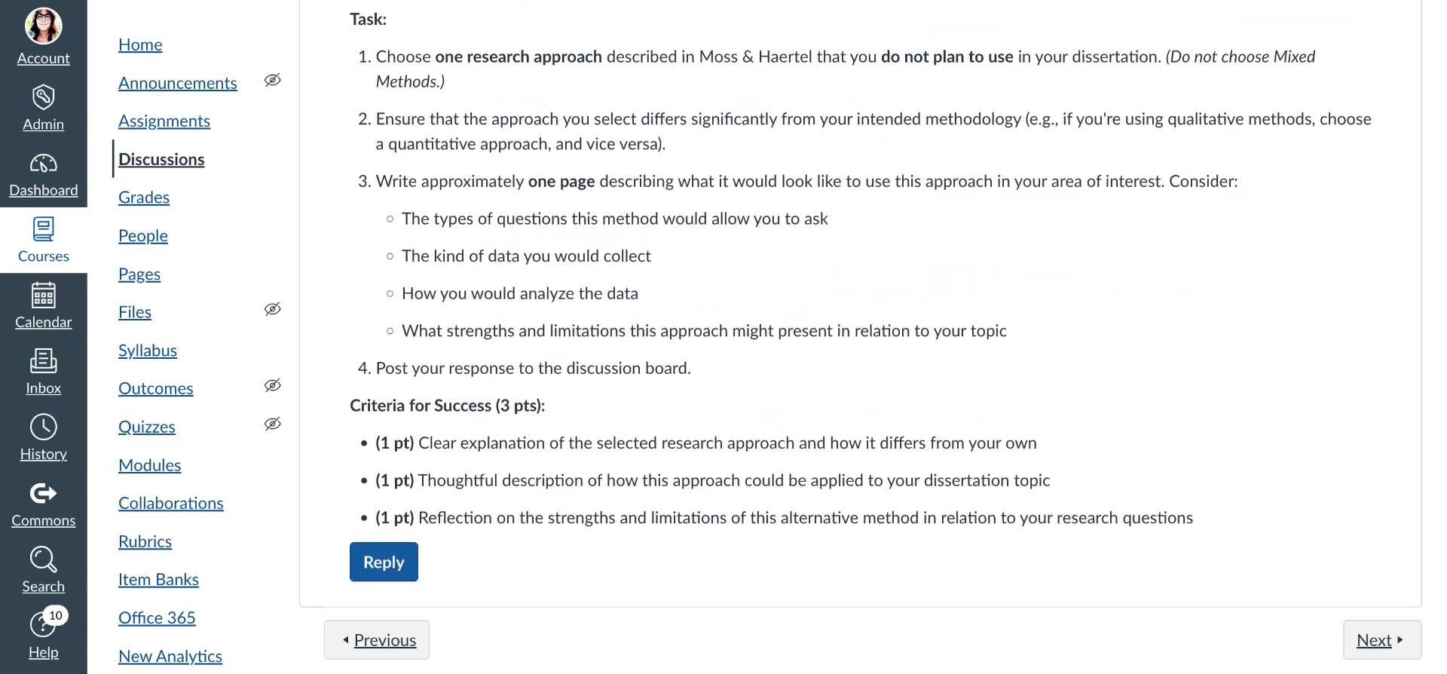
scroll(874, 331, up, 4)
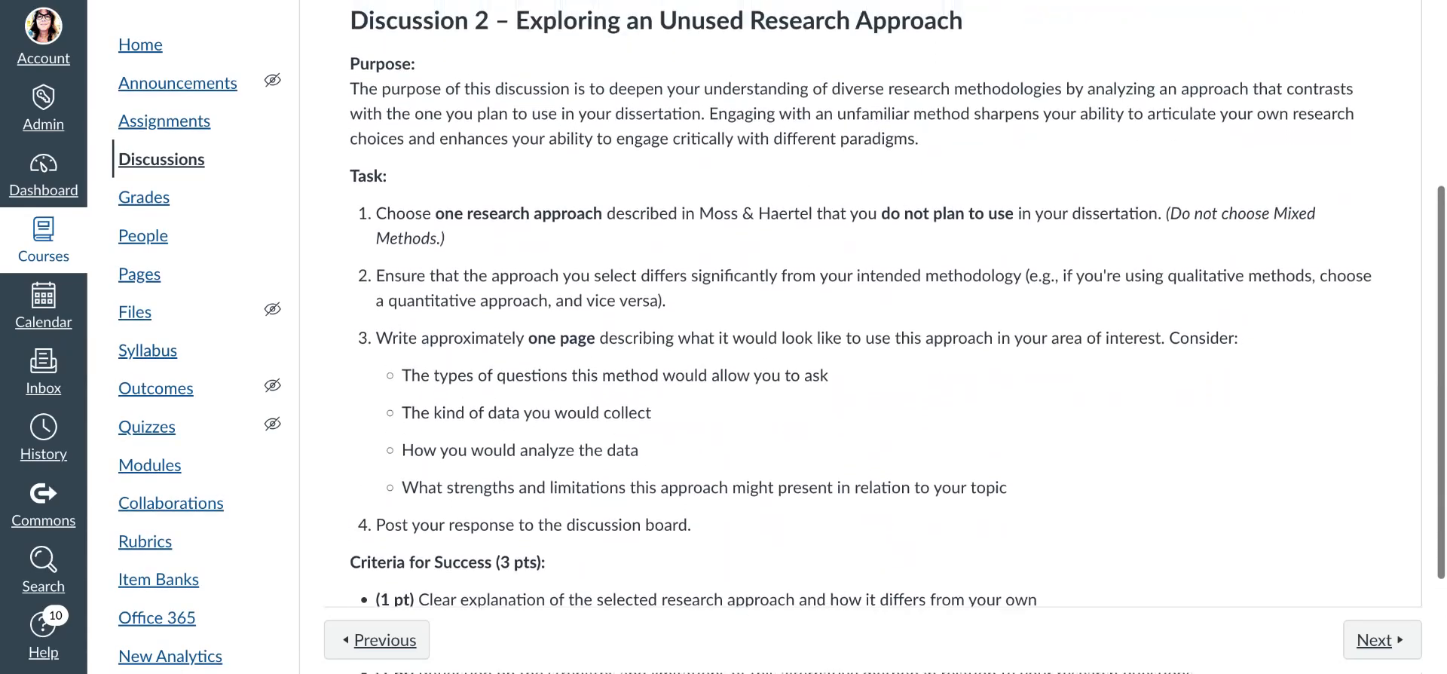
scroll(873, 332, up, 1)
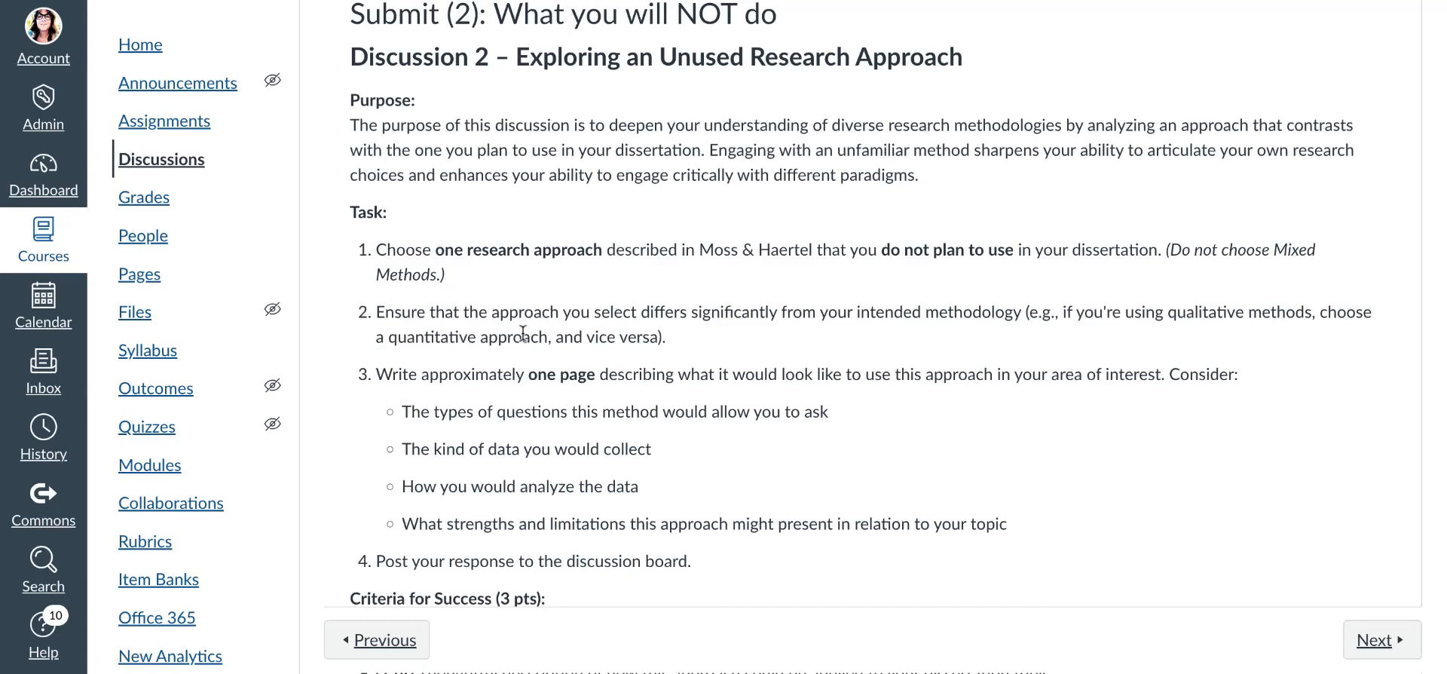
scroll(537, 372, down, 3)
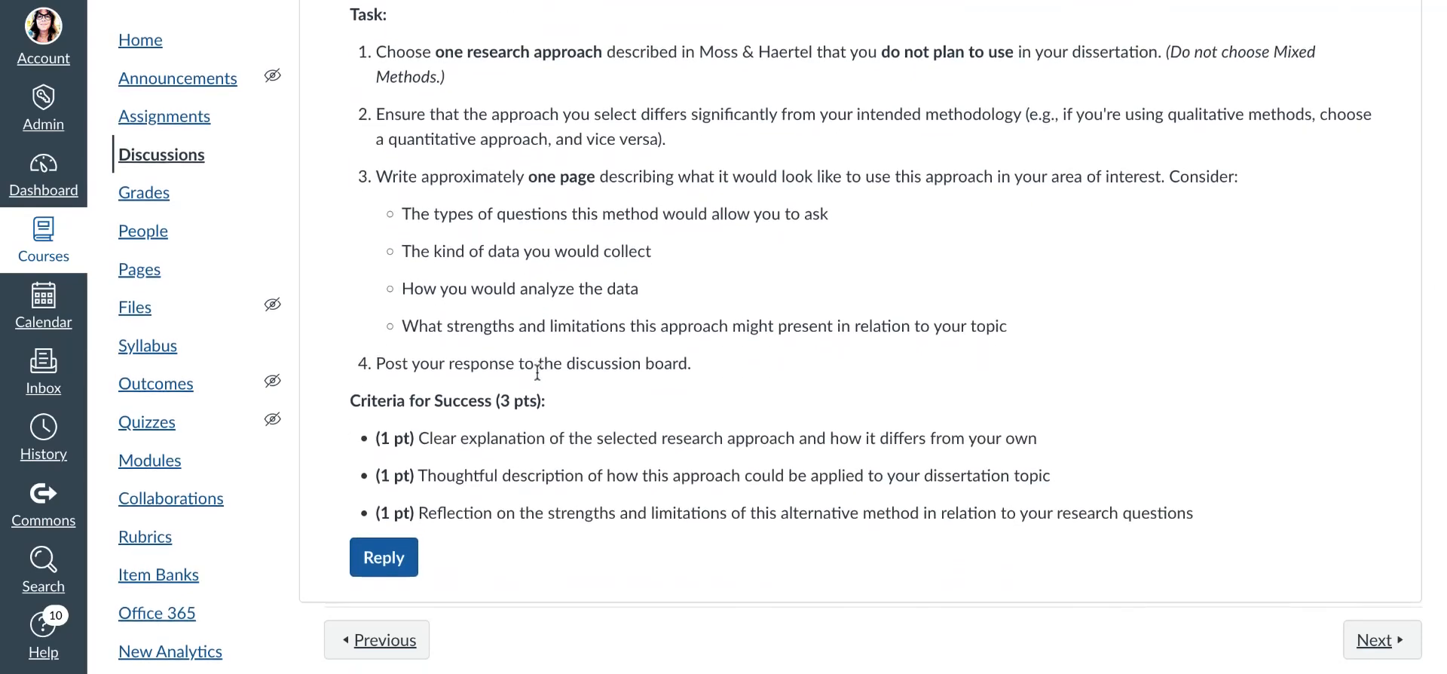
scroll(874, 337, up, 4)
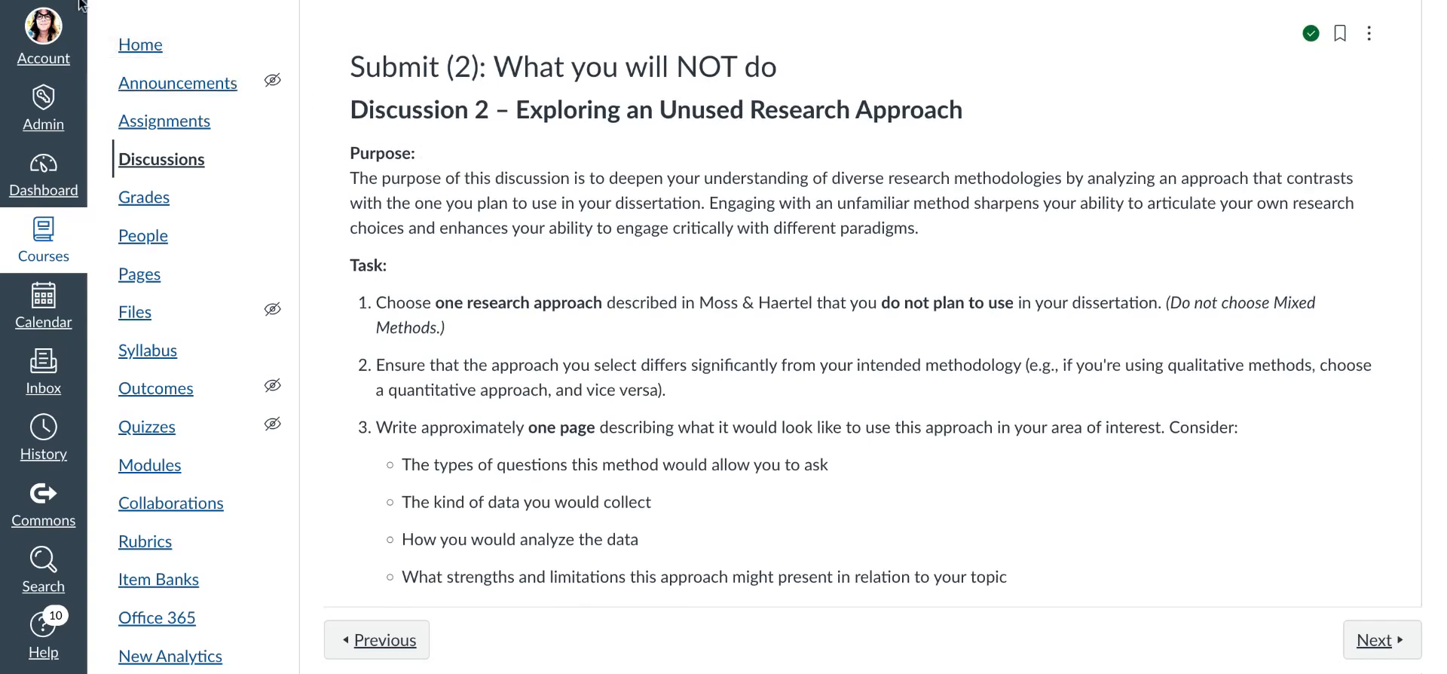
- Return to the course home page and review the Prepare, Learn and Demonstrate items of the Week 2 module
key(alt+Left)
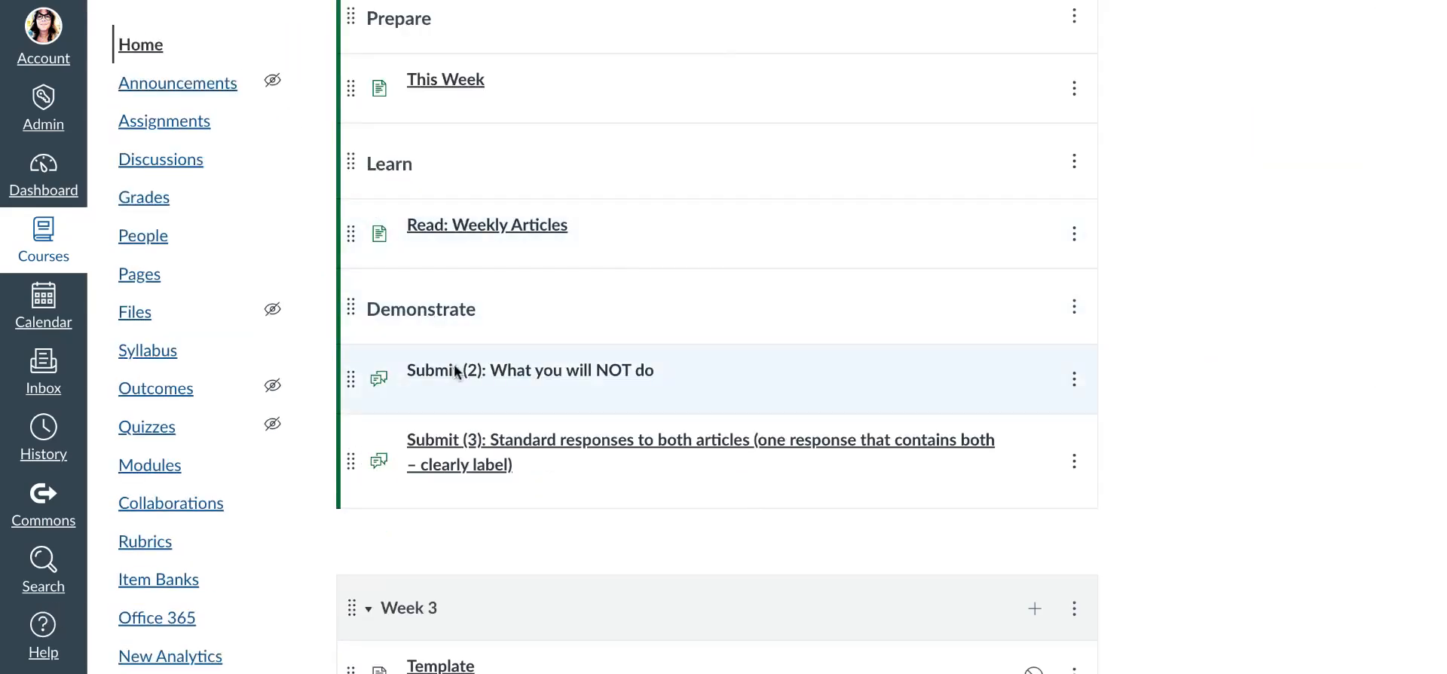
scroll(453, 479, down, 1)
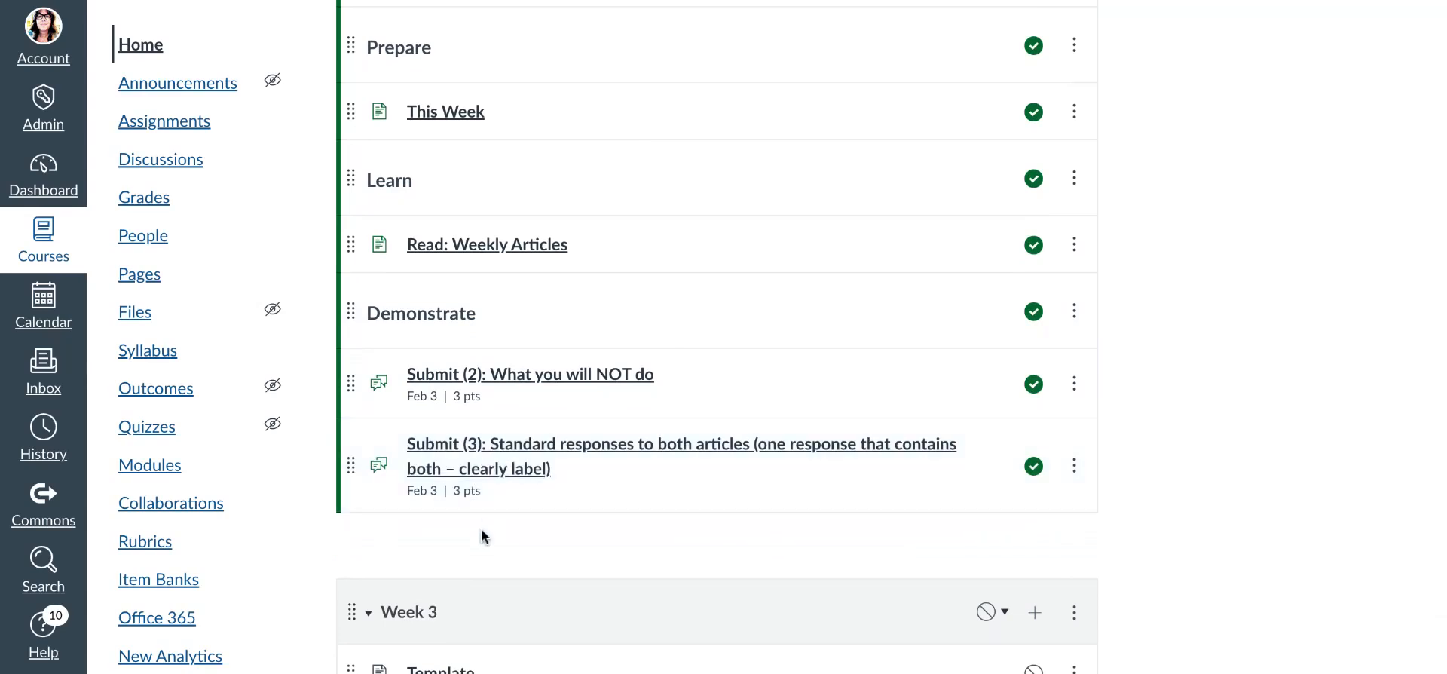
scroll(483, 535, down, 1)
scroll(480, 534, up, 4)
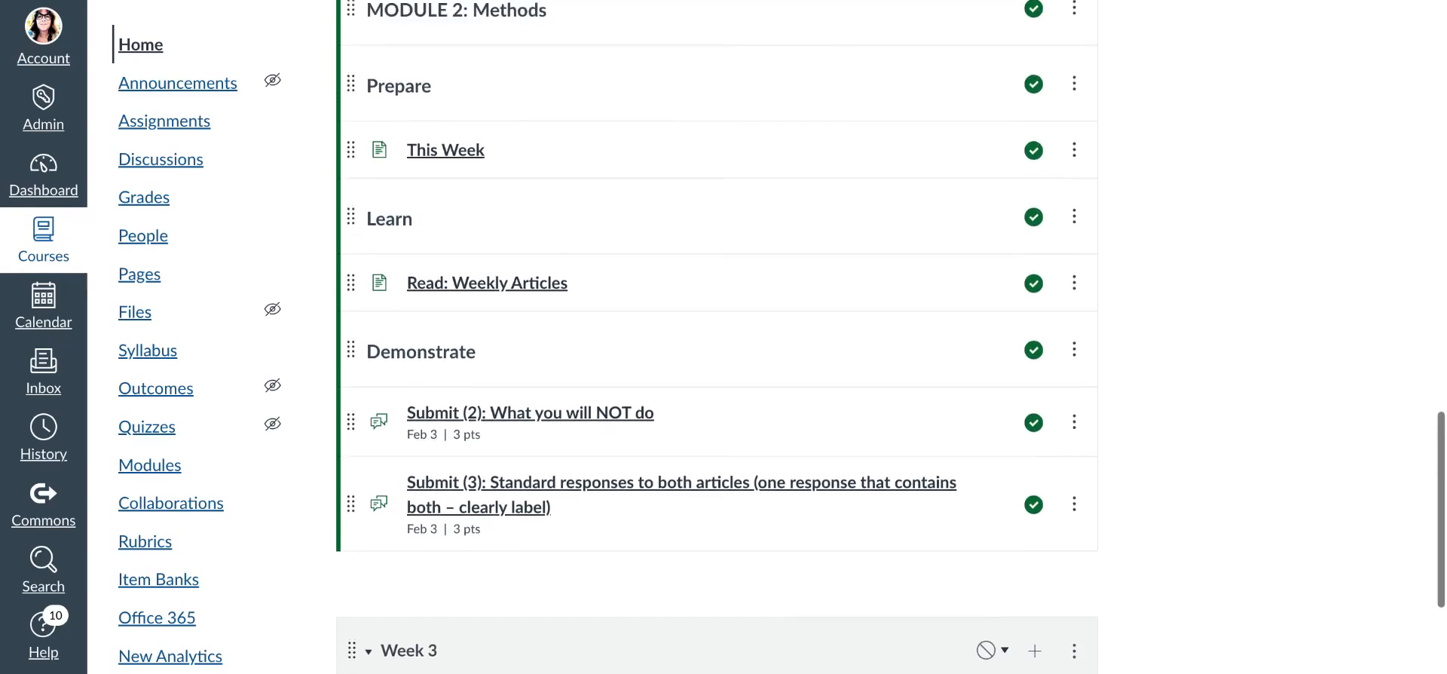
scroll(483, 536, down, 3)
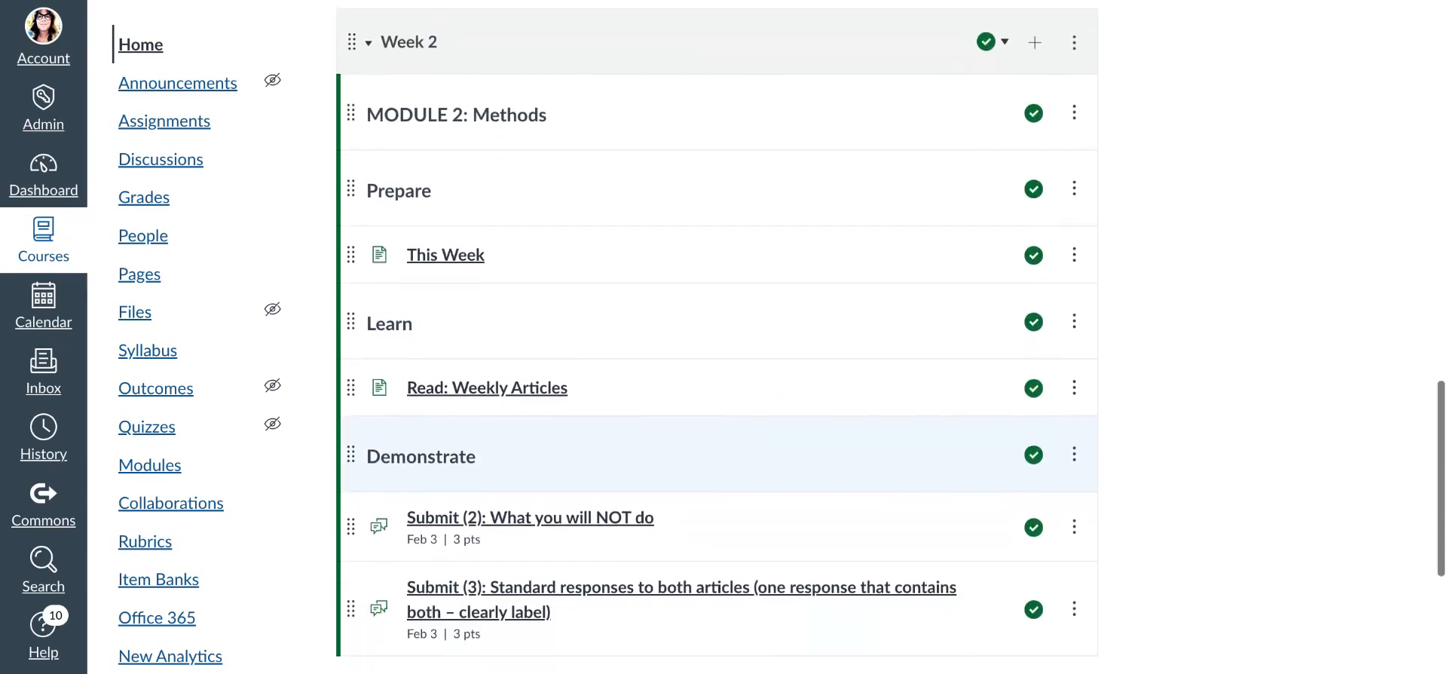
scroll(483, 535, down, 1)
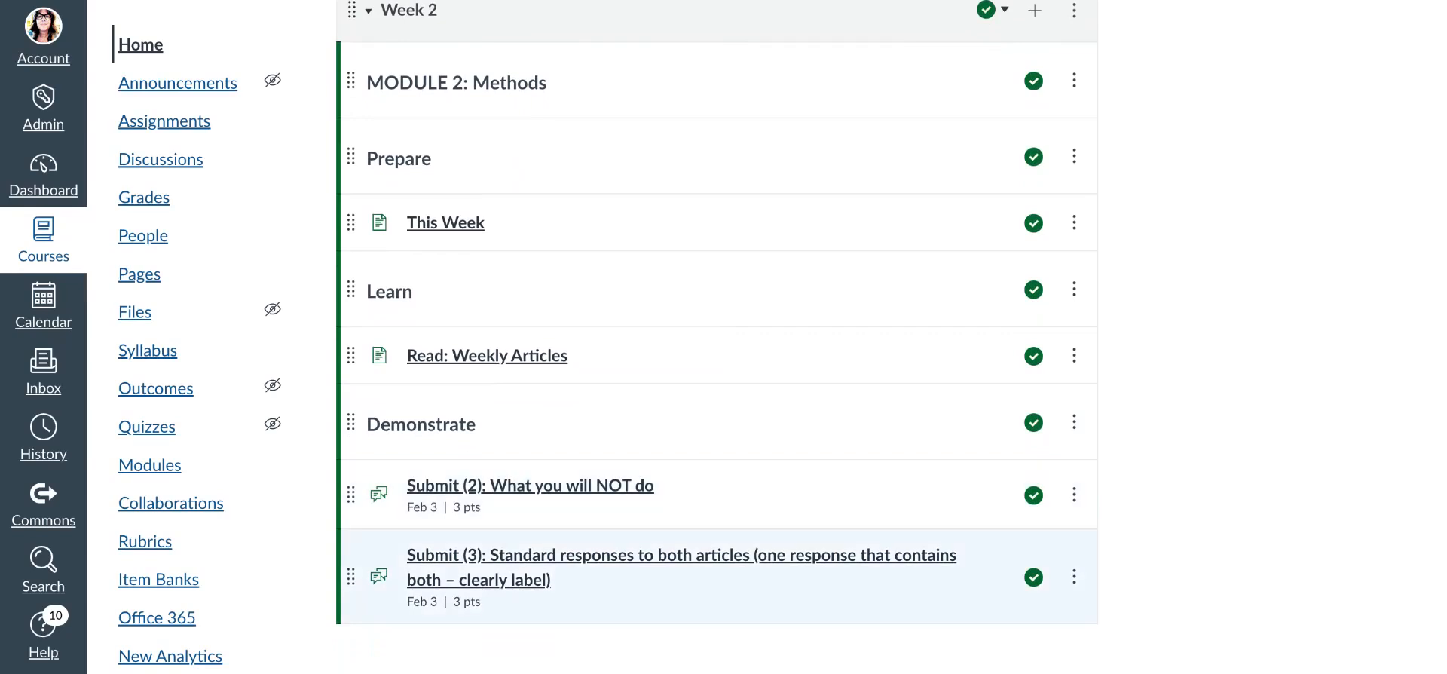
scroll(483, 535, up, 1)
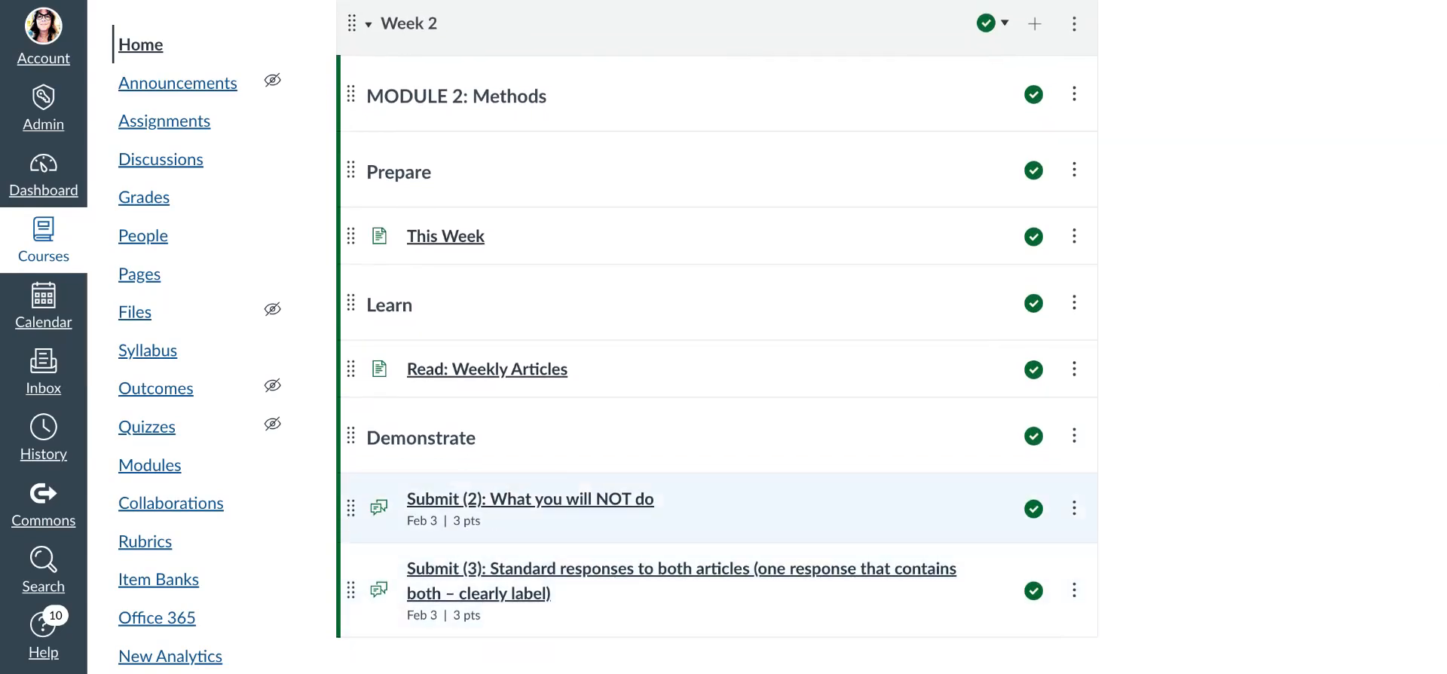
scroll(482, 520, up, 1)
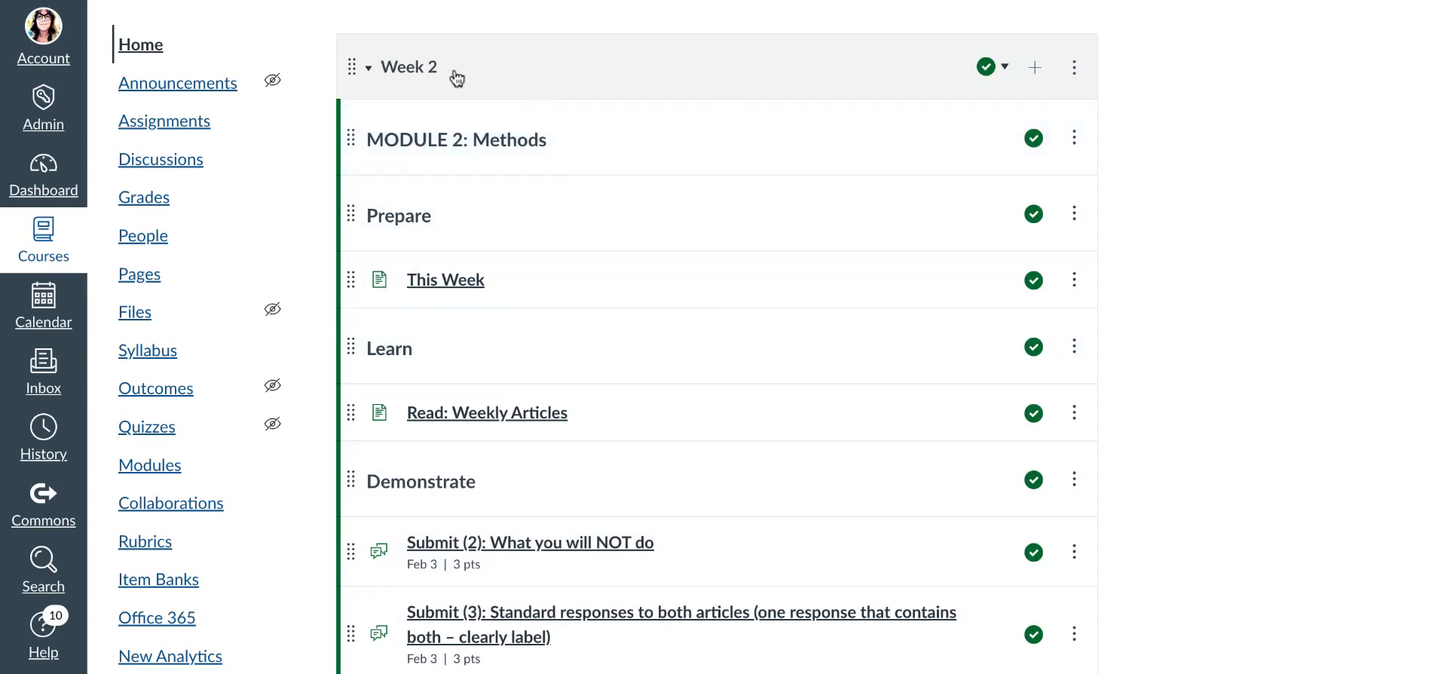
- Examine the Week 3 module with its Template page and compare it with the Week 2 module's section headers and items
scroll(440, 317, down, 4)
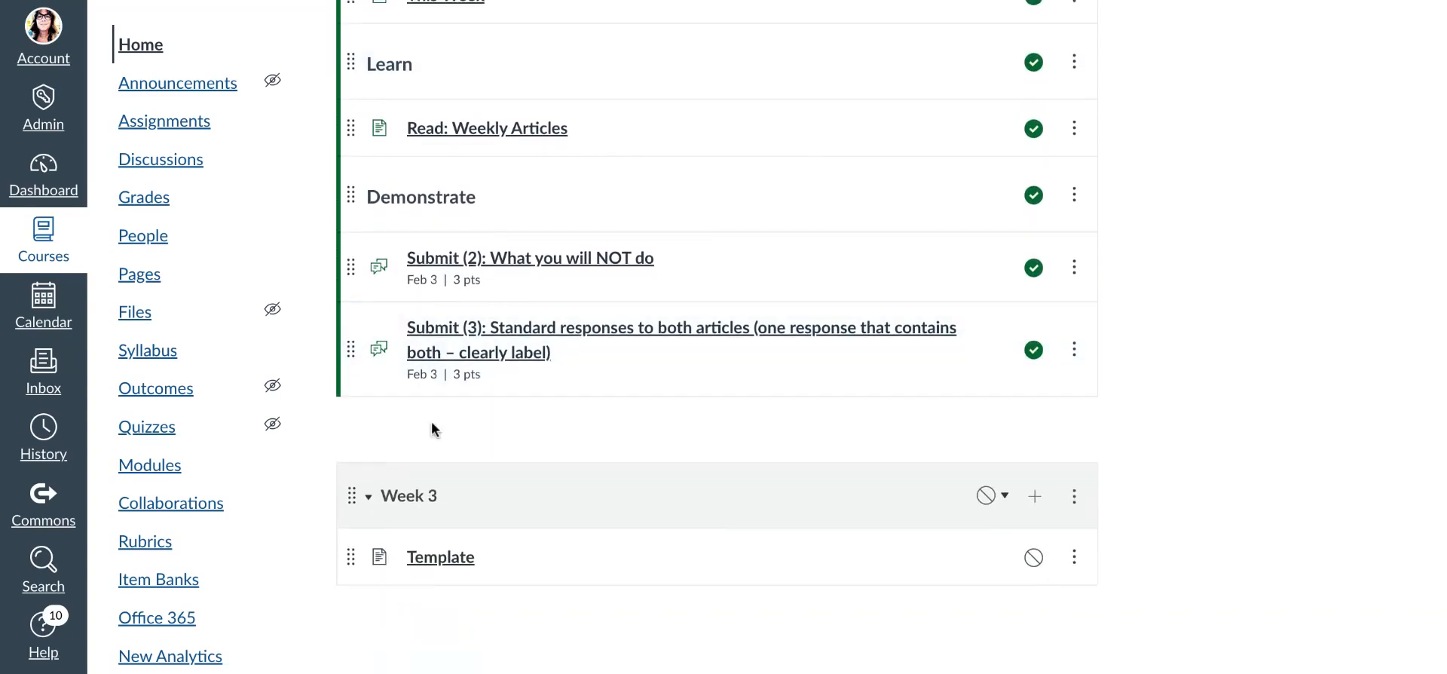
scroll(433, 424, up, 1)
scroll(433, 424, down, 1)
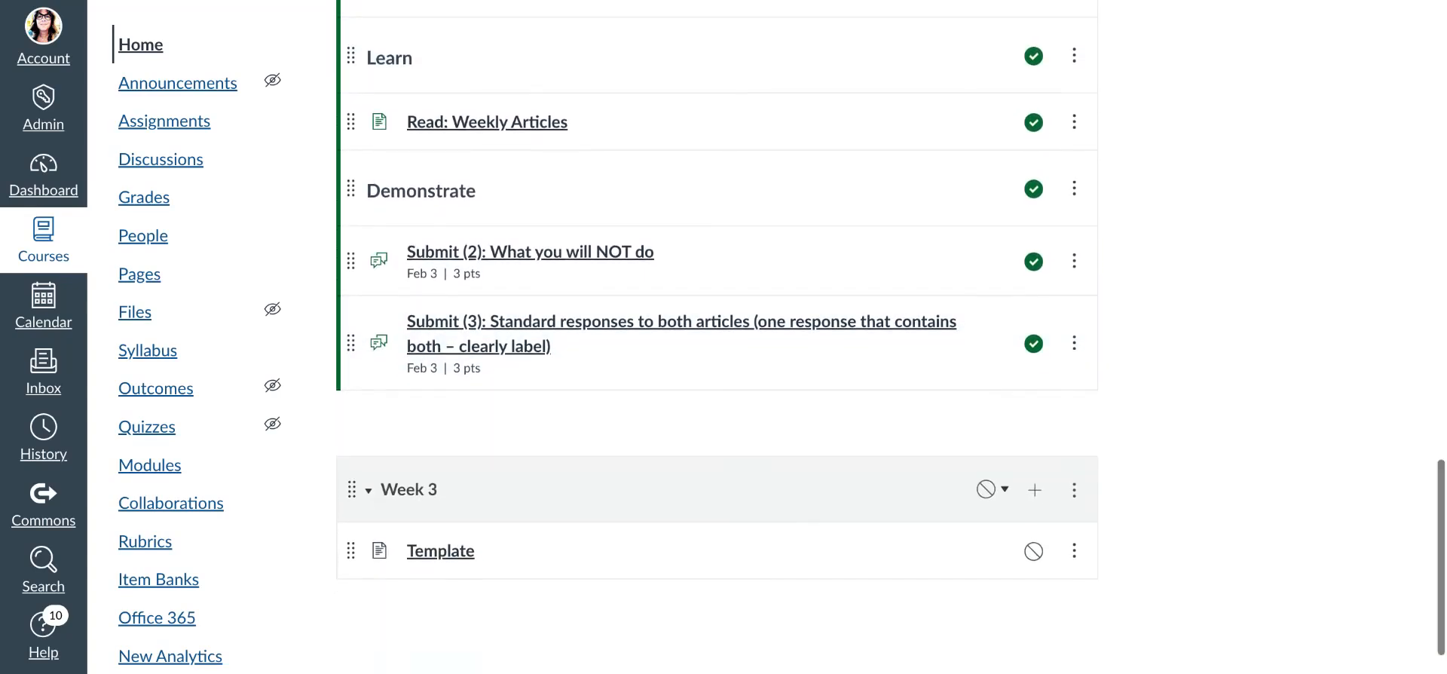
scroll(716, 339, down, 1)
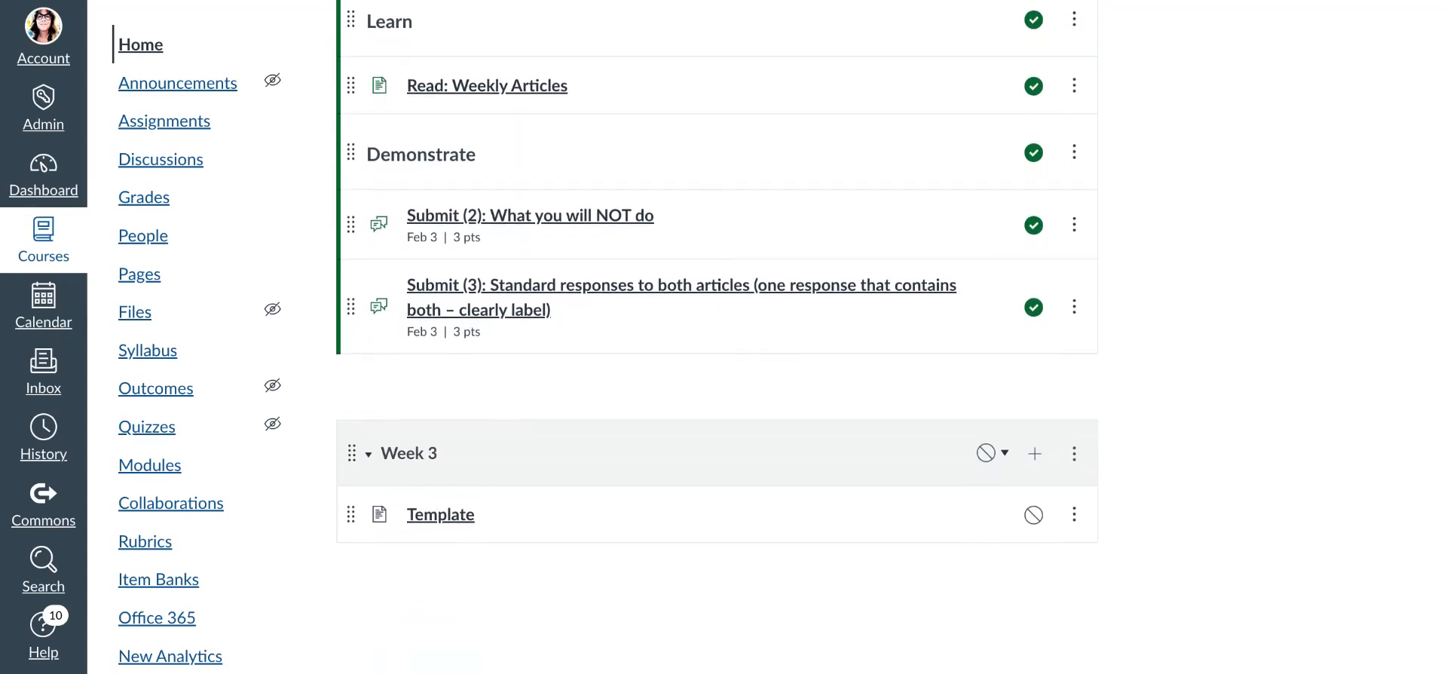
scroll(456, 256, up, 6)
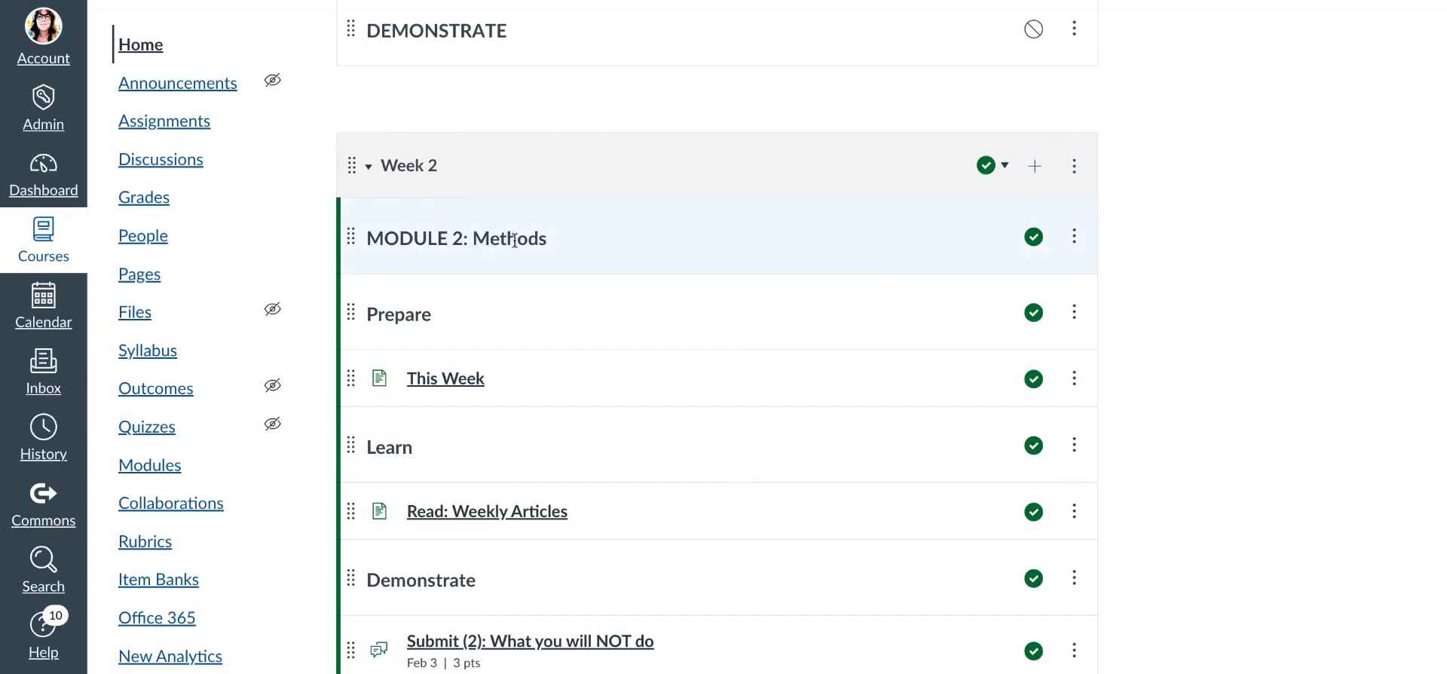
scroll(514, 241, down, 3)
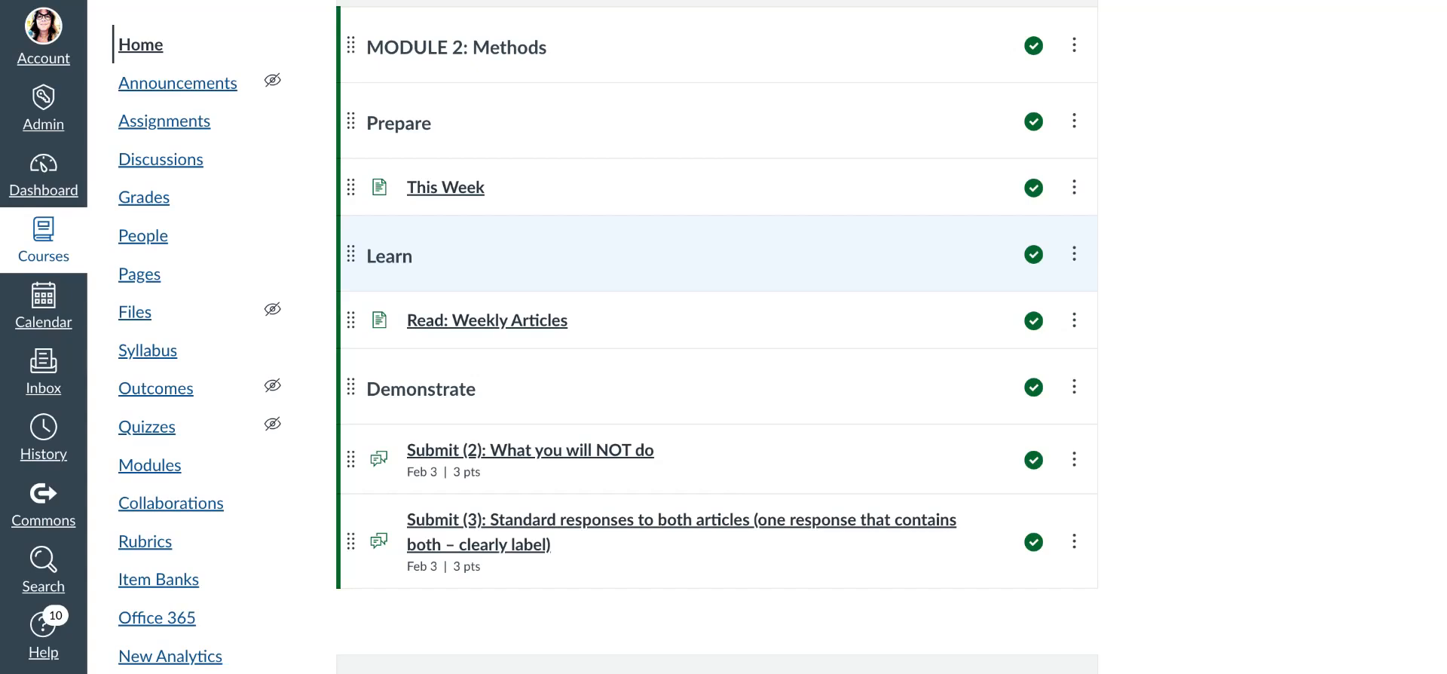
scroll(462, 302, up, 3)
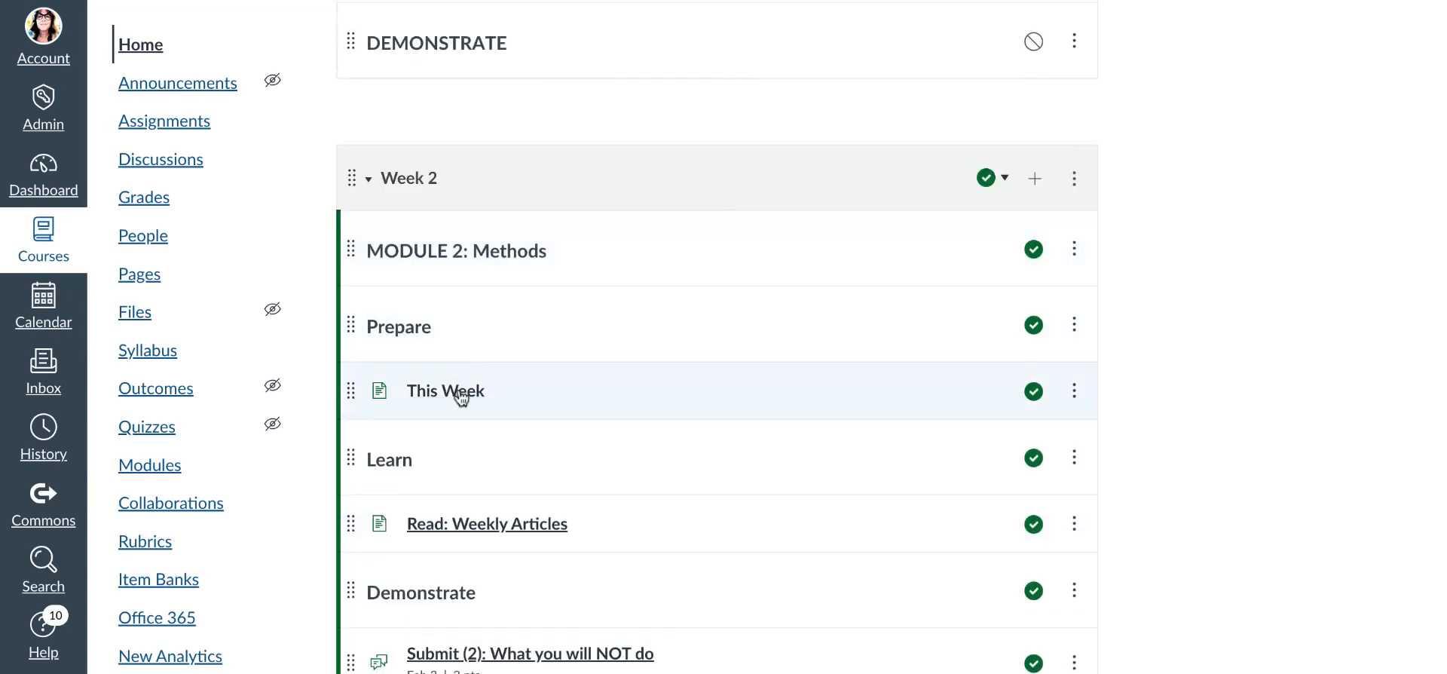
scroll(461, 395, down, 1)
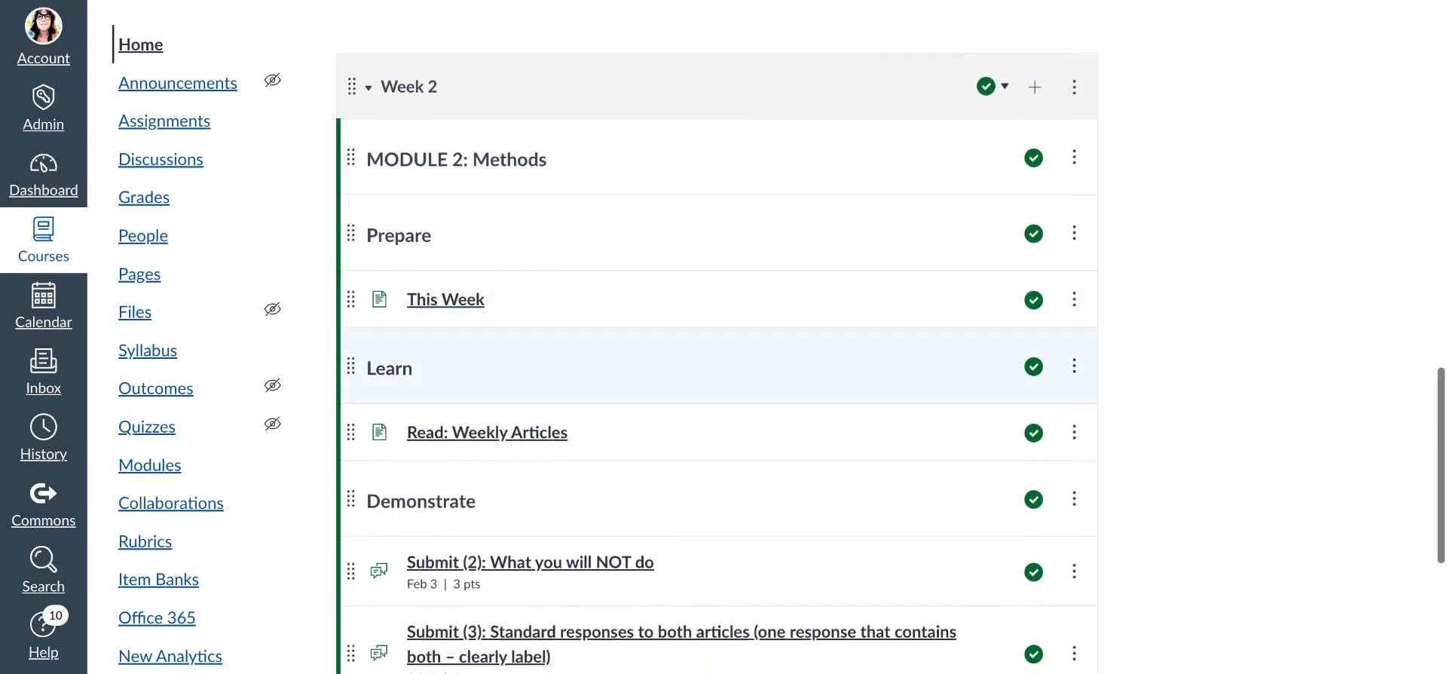
scroll(457, 443, down, 1)
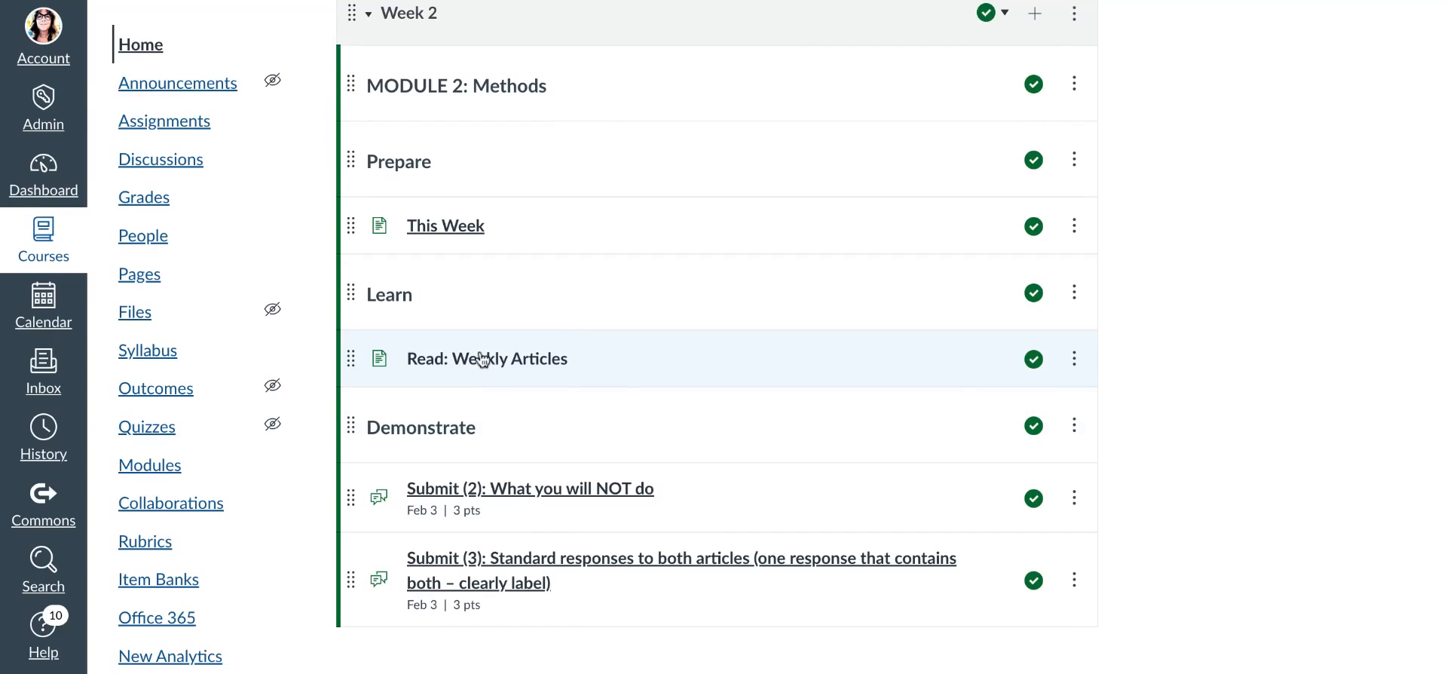
scroll(483, 353, down, 1)
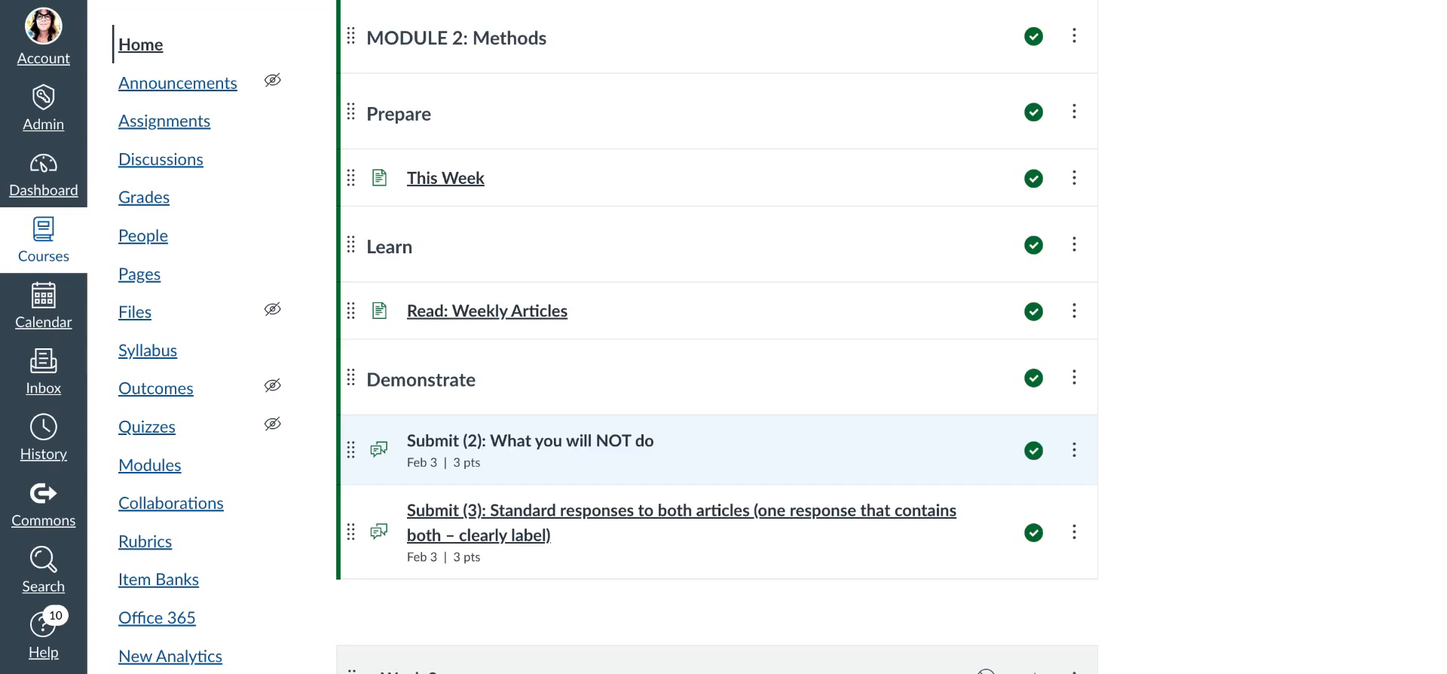
scroll(475, 444, up, 1)
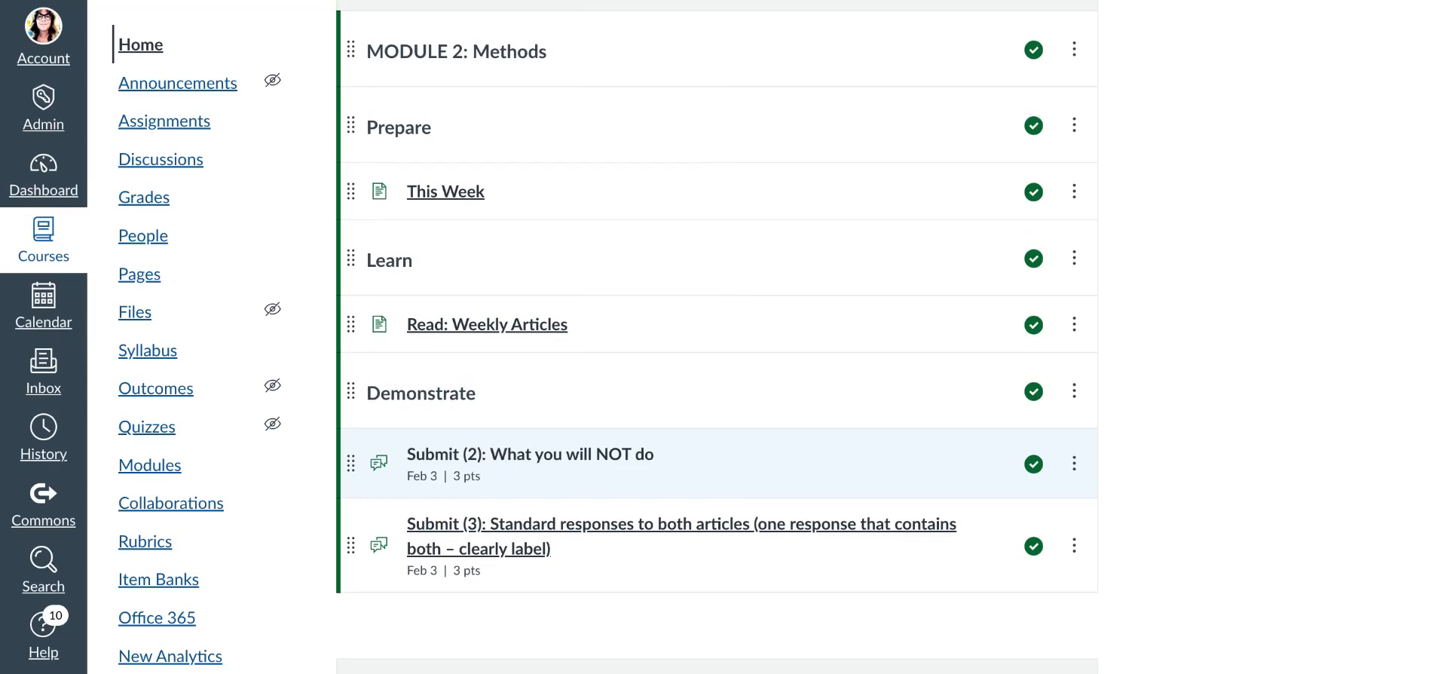
- Return to the beginning of the course home page and check the course navigation, including the visibility of Announcements
scroll(716, 464, up, 10)
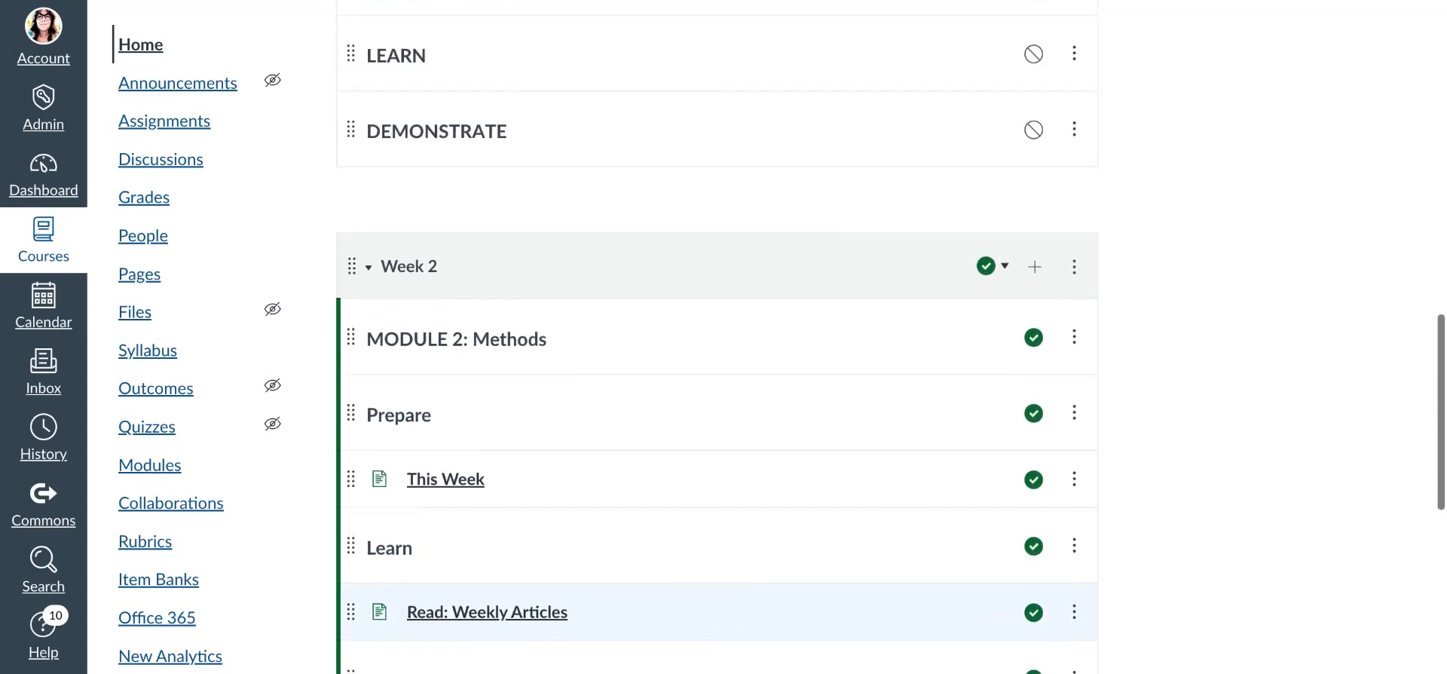
scroll(1080, 349, up, 8)
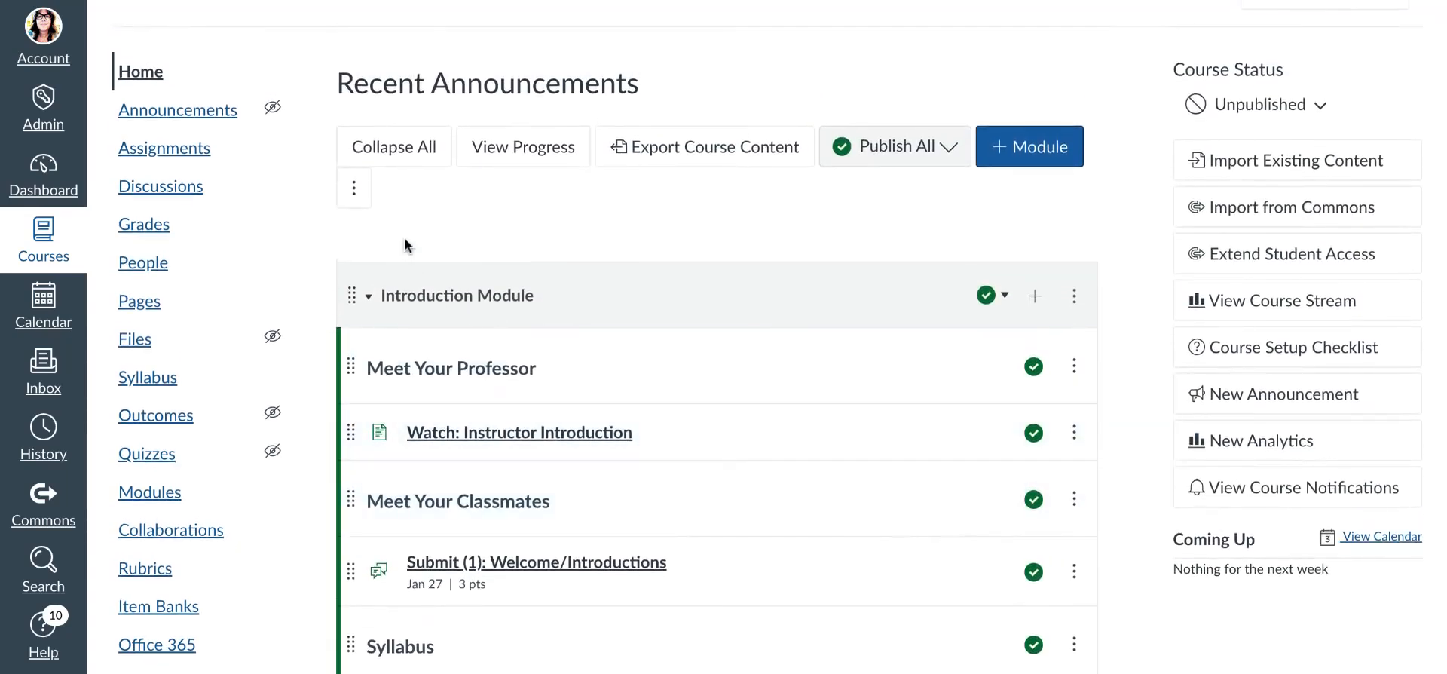
mouse_move(192, 123)
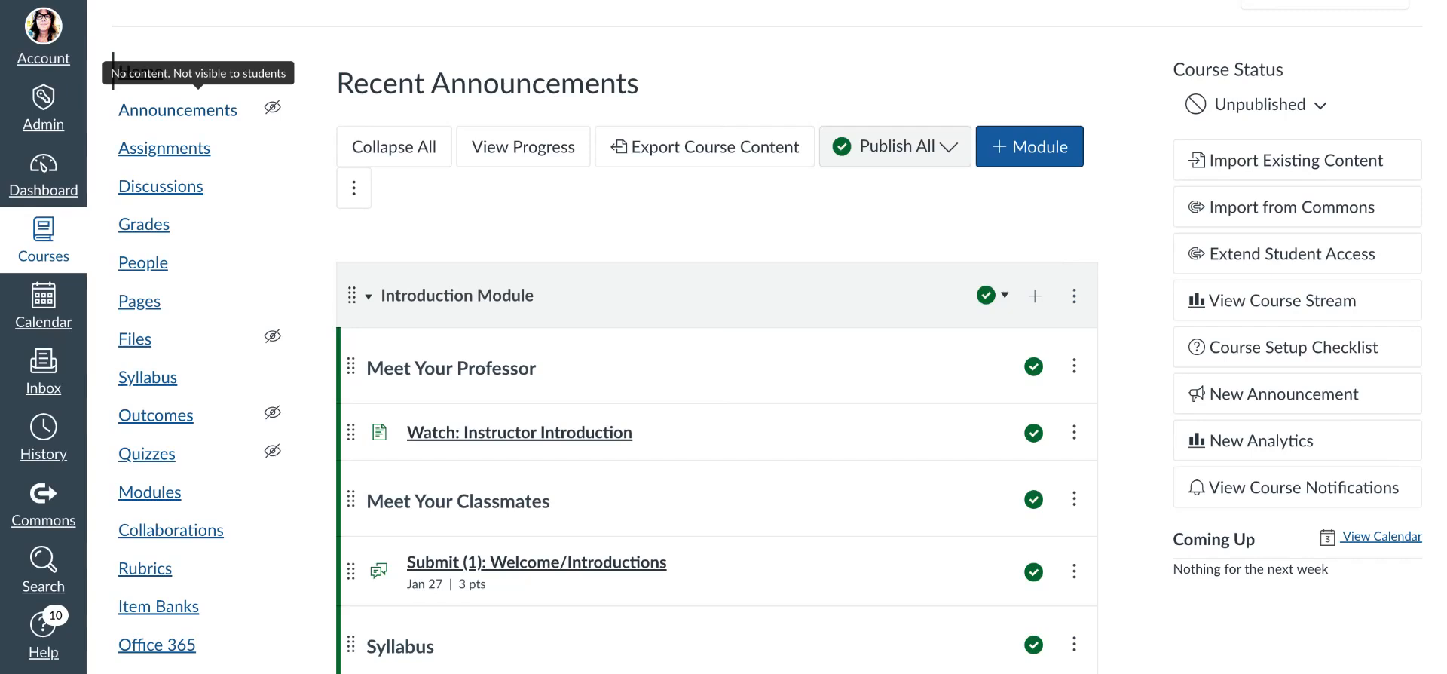
scroll(392, 184, up, 1)
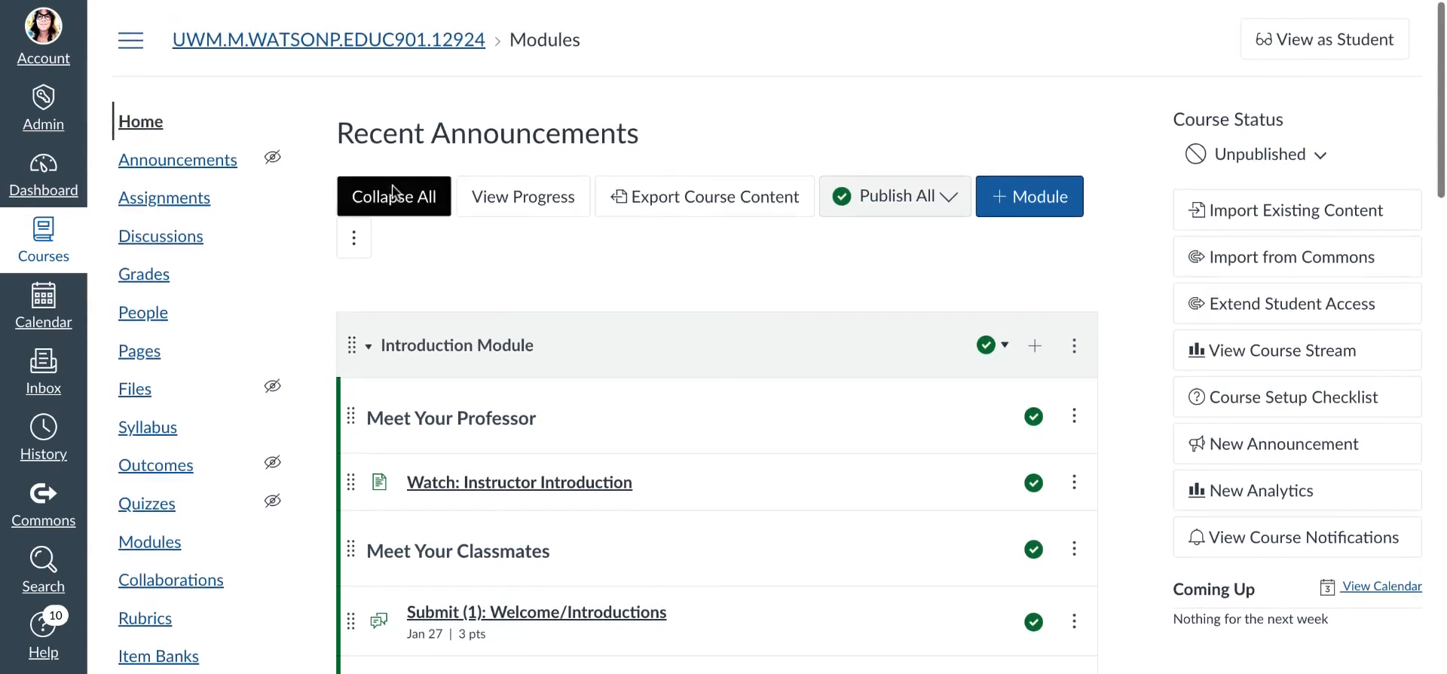
mouse_move(209, 164)
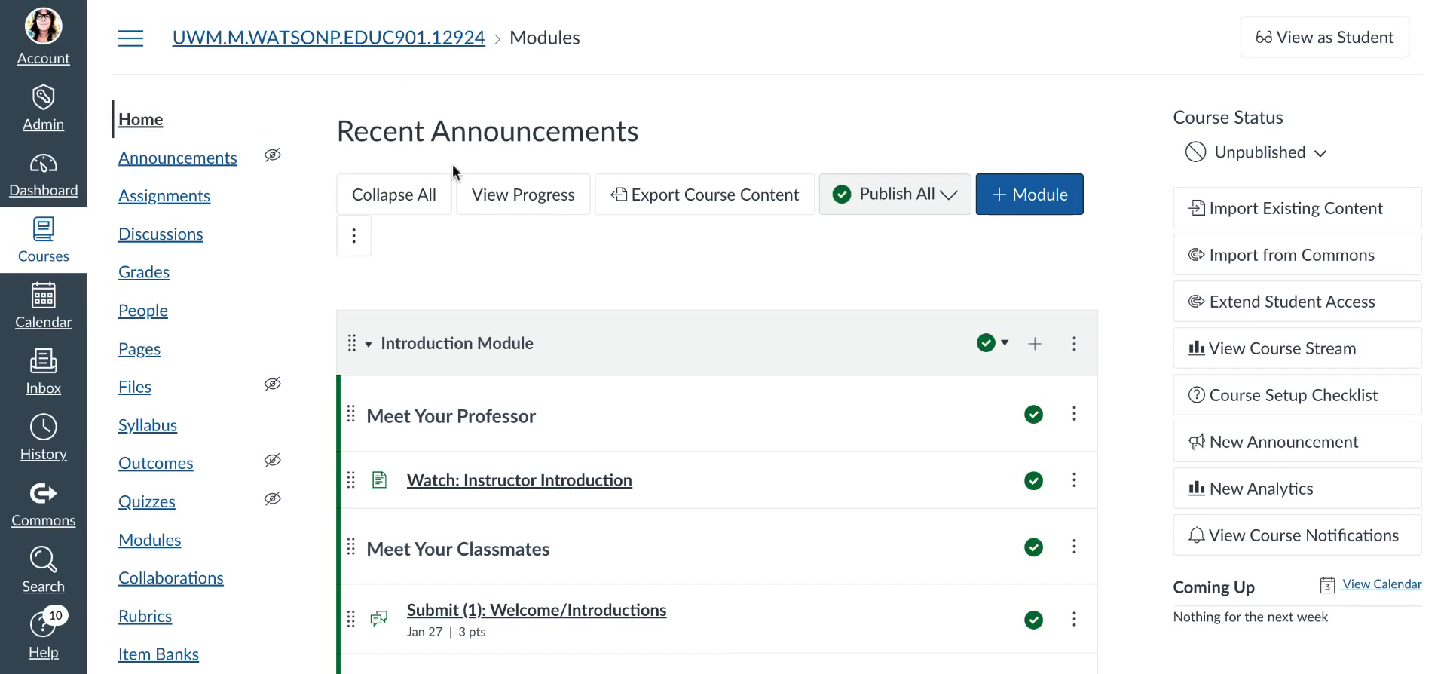
- Review the Introduction Module's Meet Your Professor, Meet Your Classmates and Syllabus sections and their items
scroll(475, 254, down, 1)
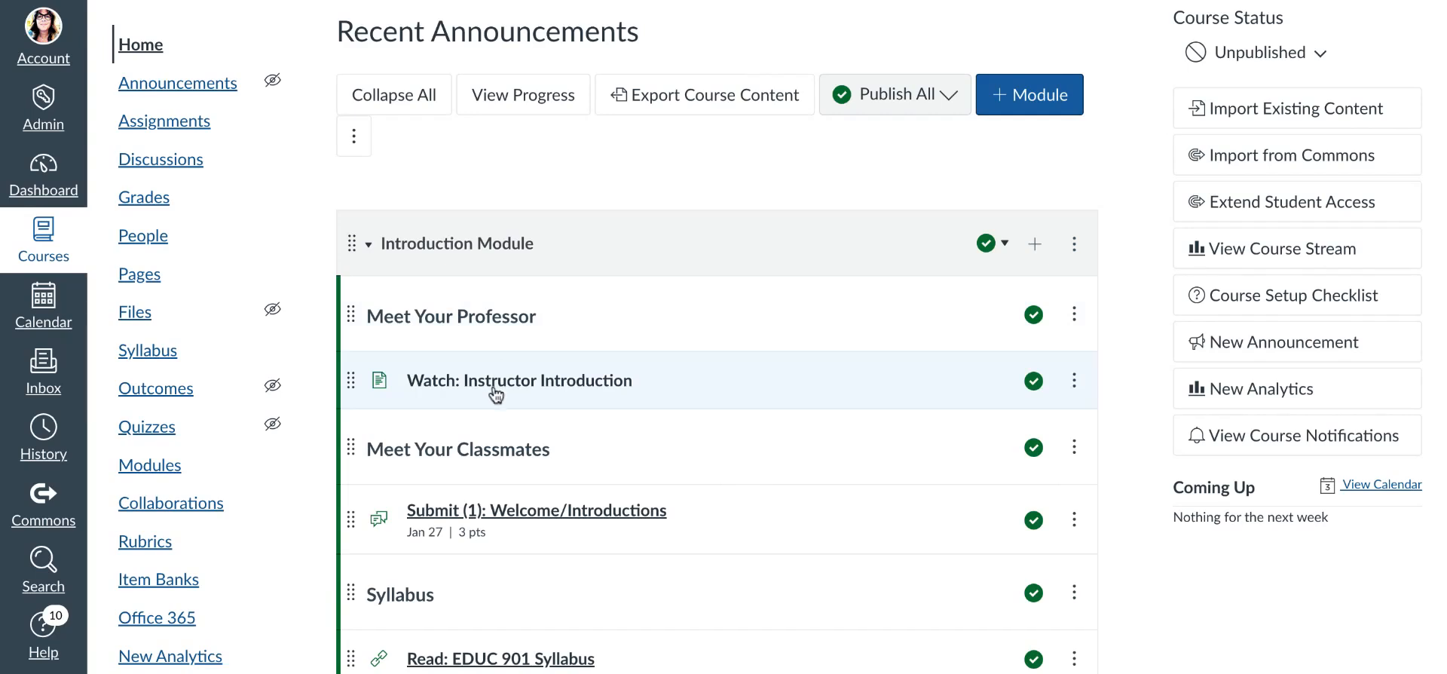
scroll(496, 396, down, 2)
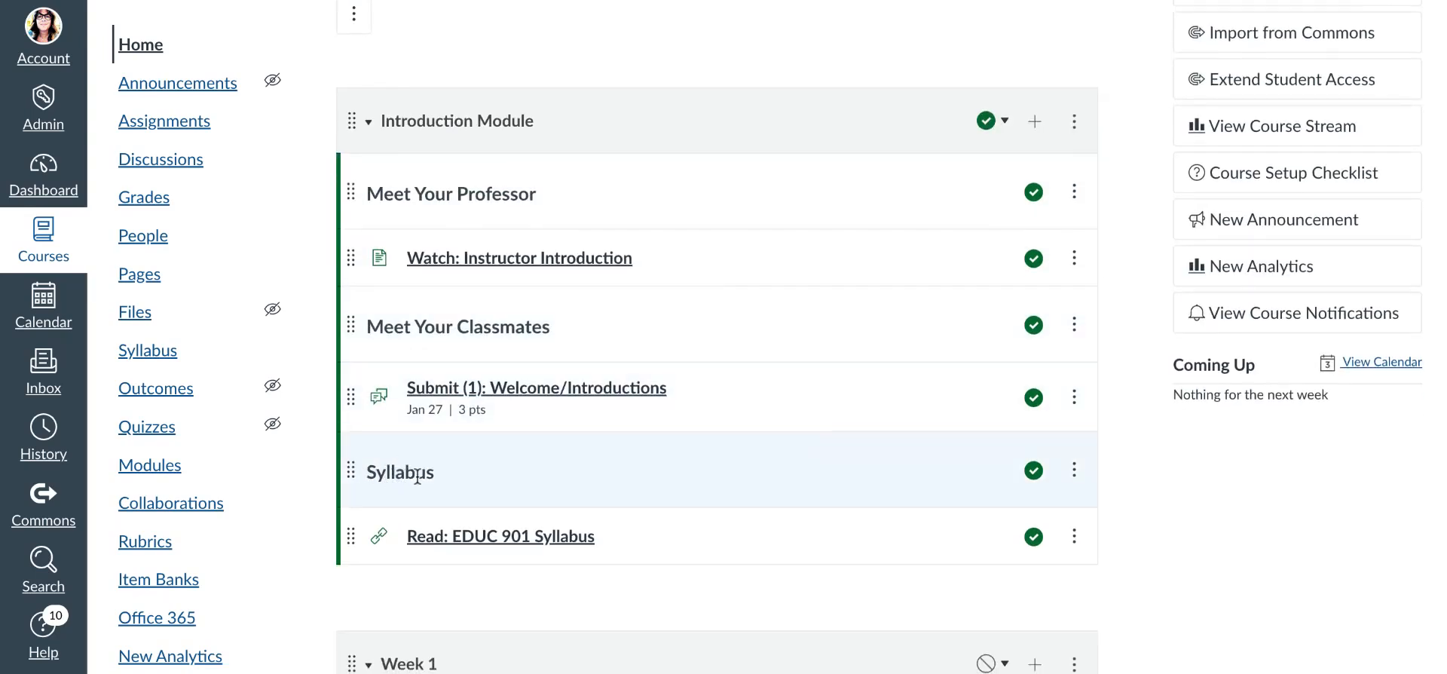
scroll(407, 475, down, 1)
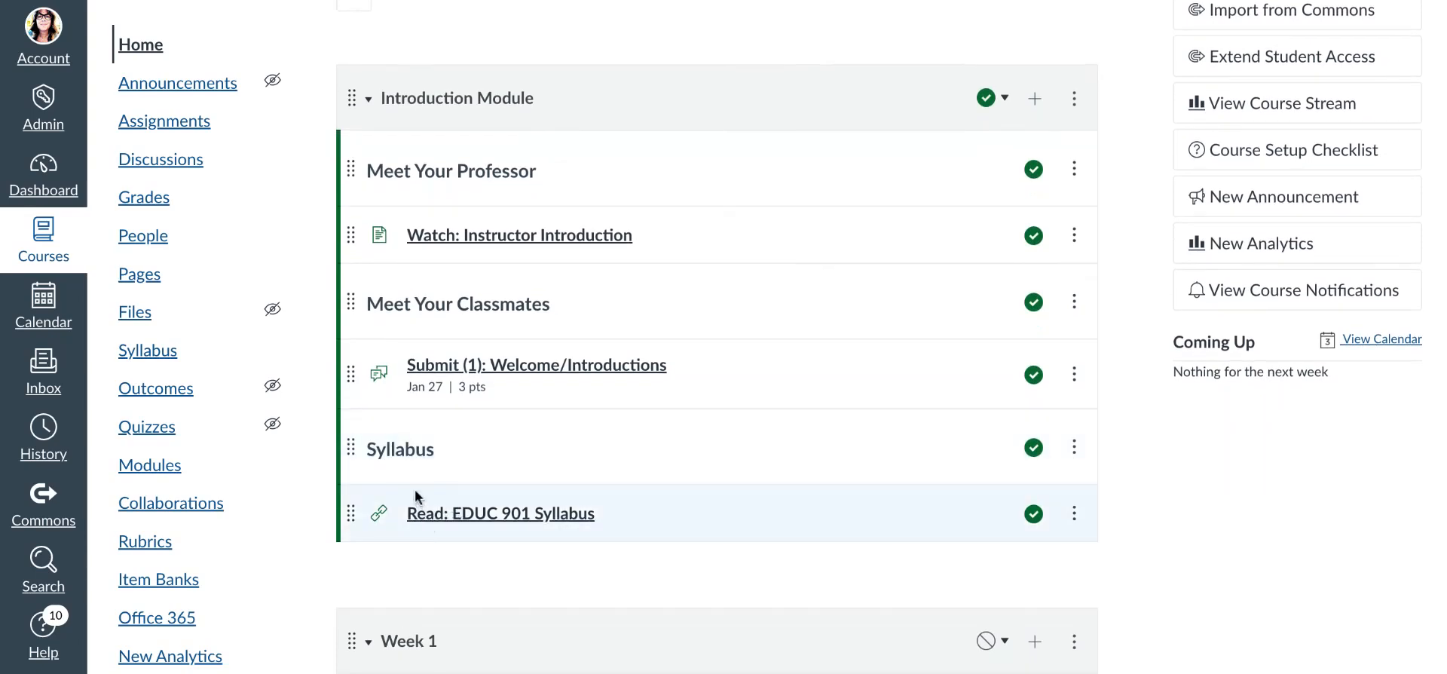
scroll(463, 487, down, 1)
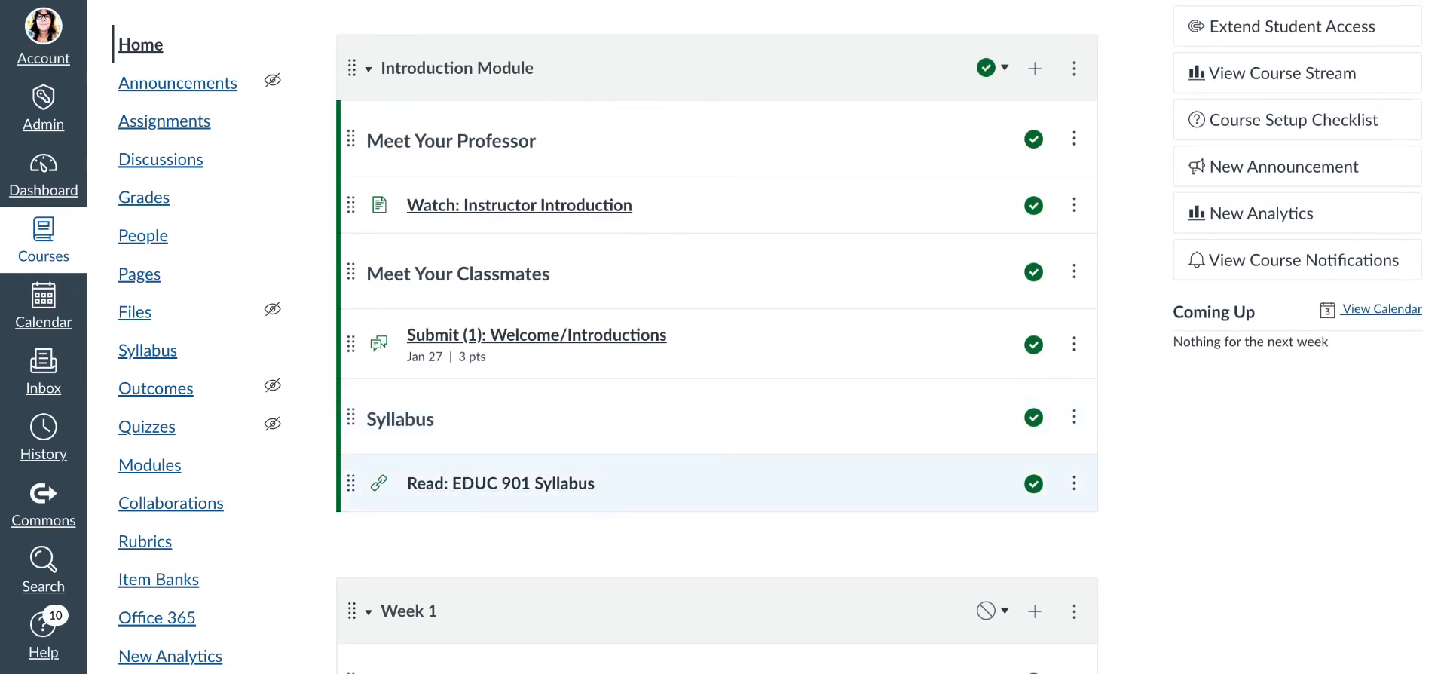
scroll(470, 453, down, 1)
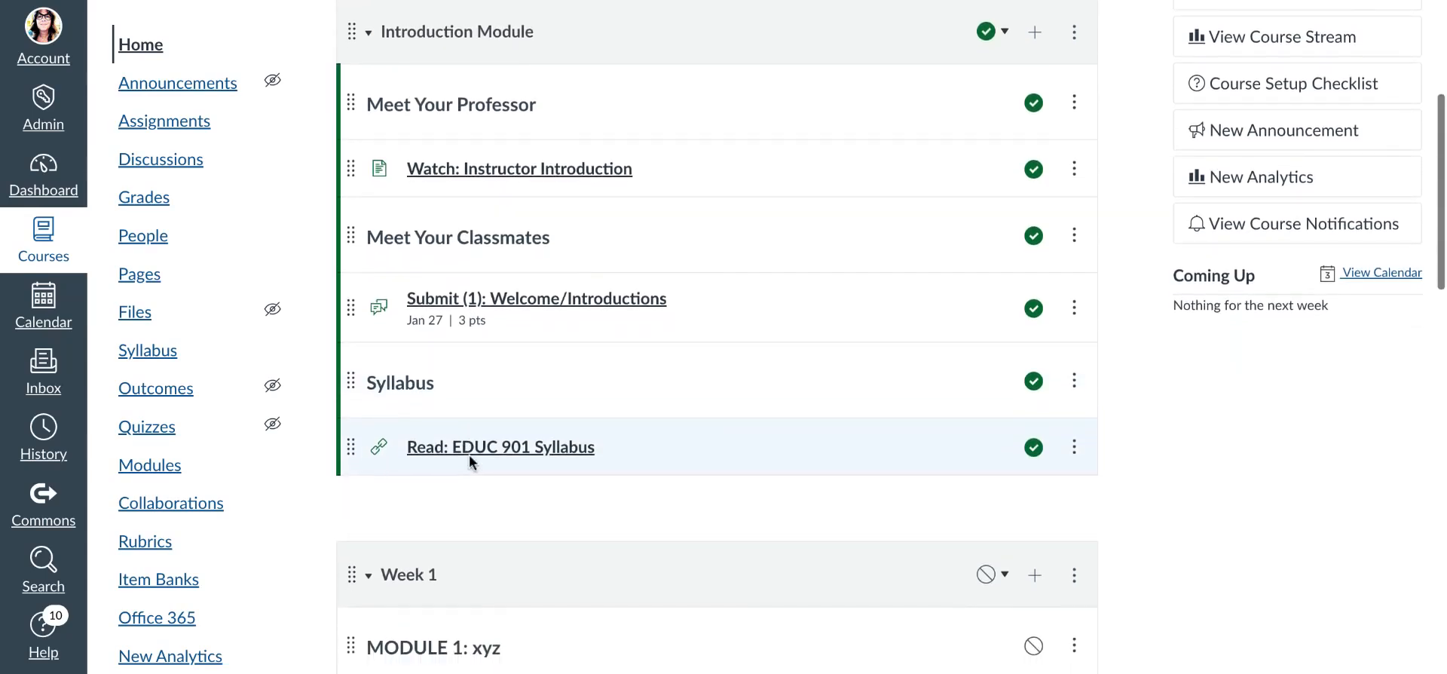
scroll(470, 453, up, 1)
scroll(470, 454, down, 10)
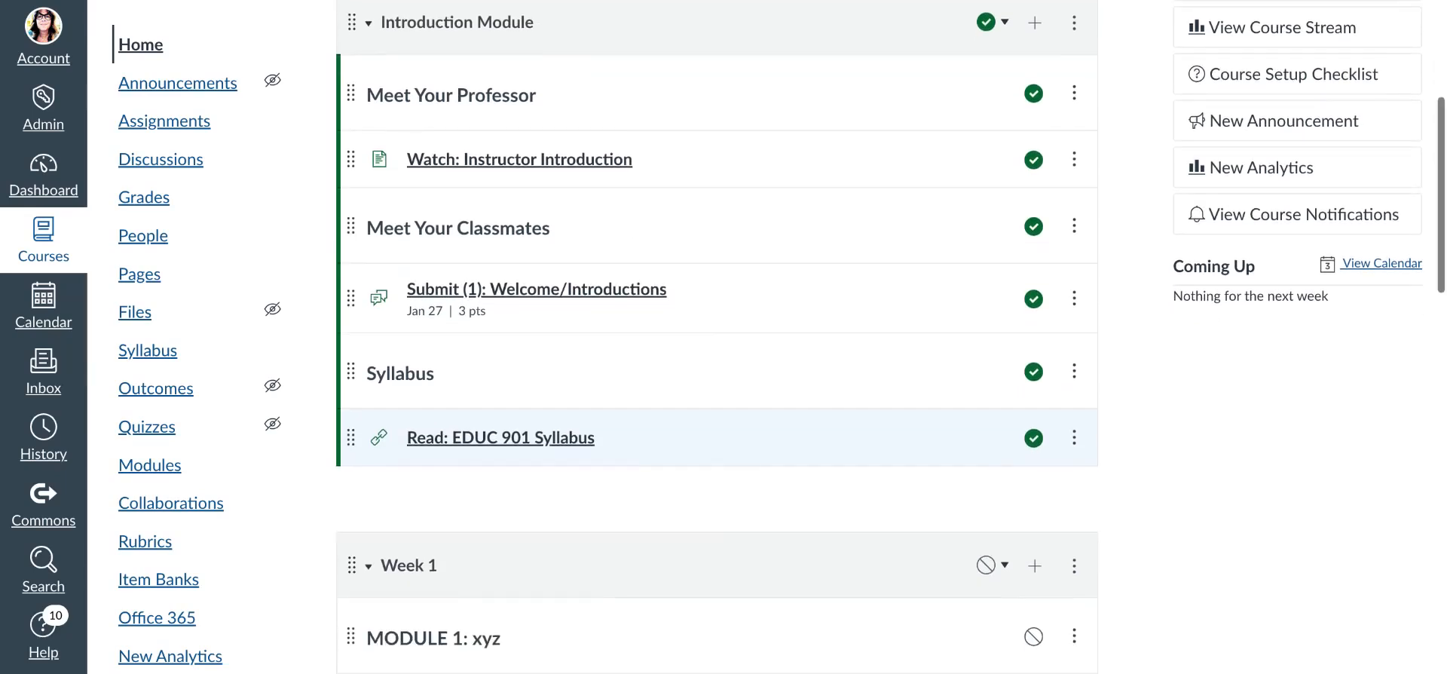
scroll(470, 468, up, 10)
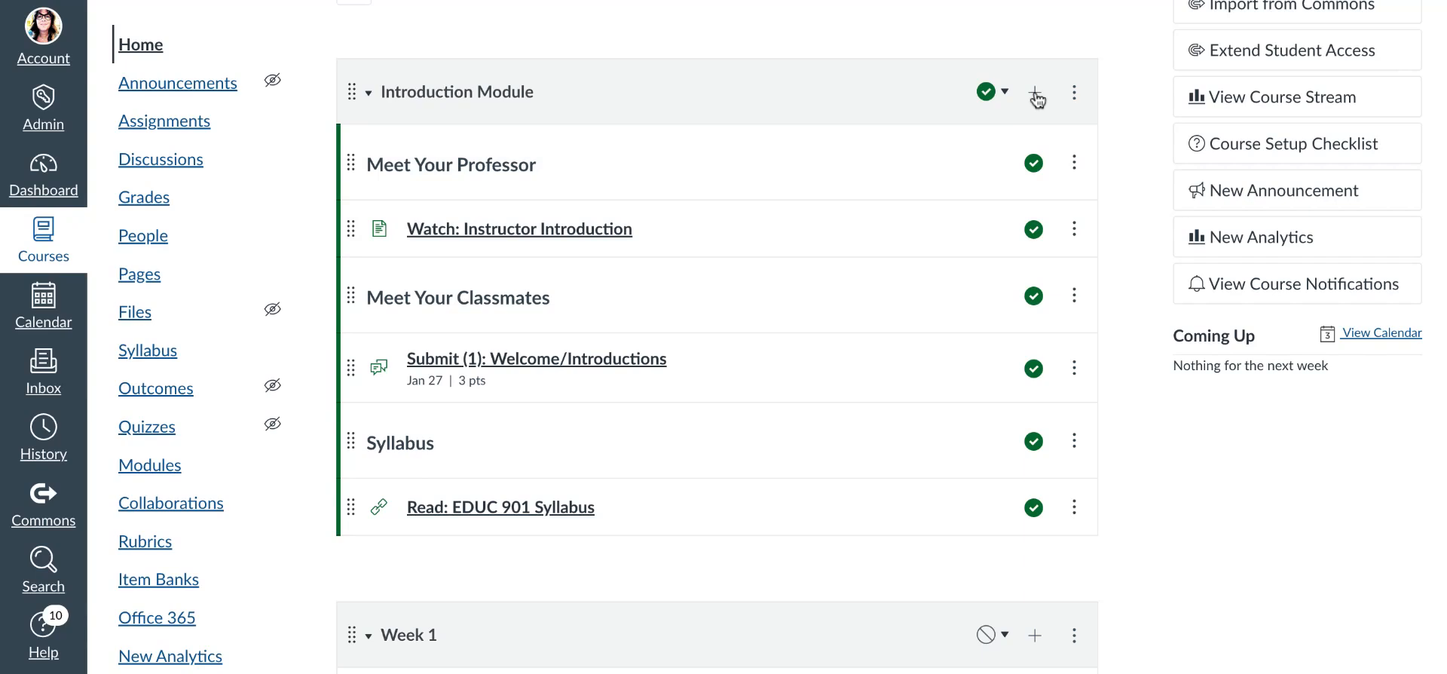
- Open the Add Item dialog for the Introduction Module, check the item type choices, and close it without adding anything
click(1036, 96)
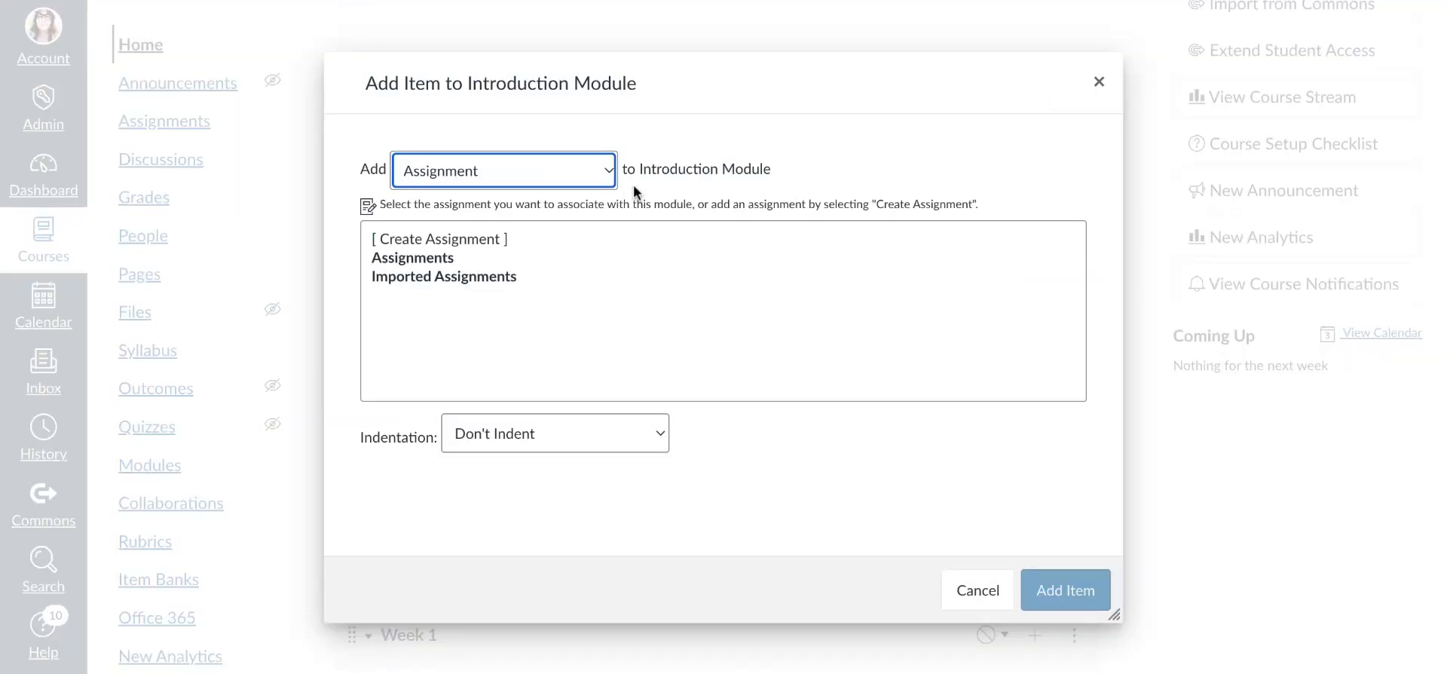
click(605, 173)
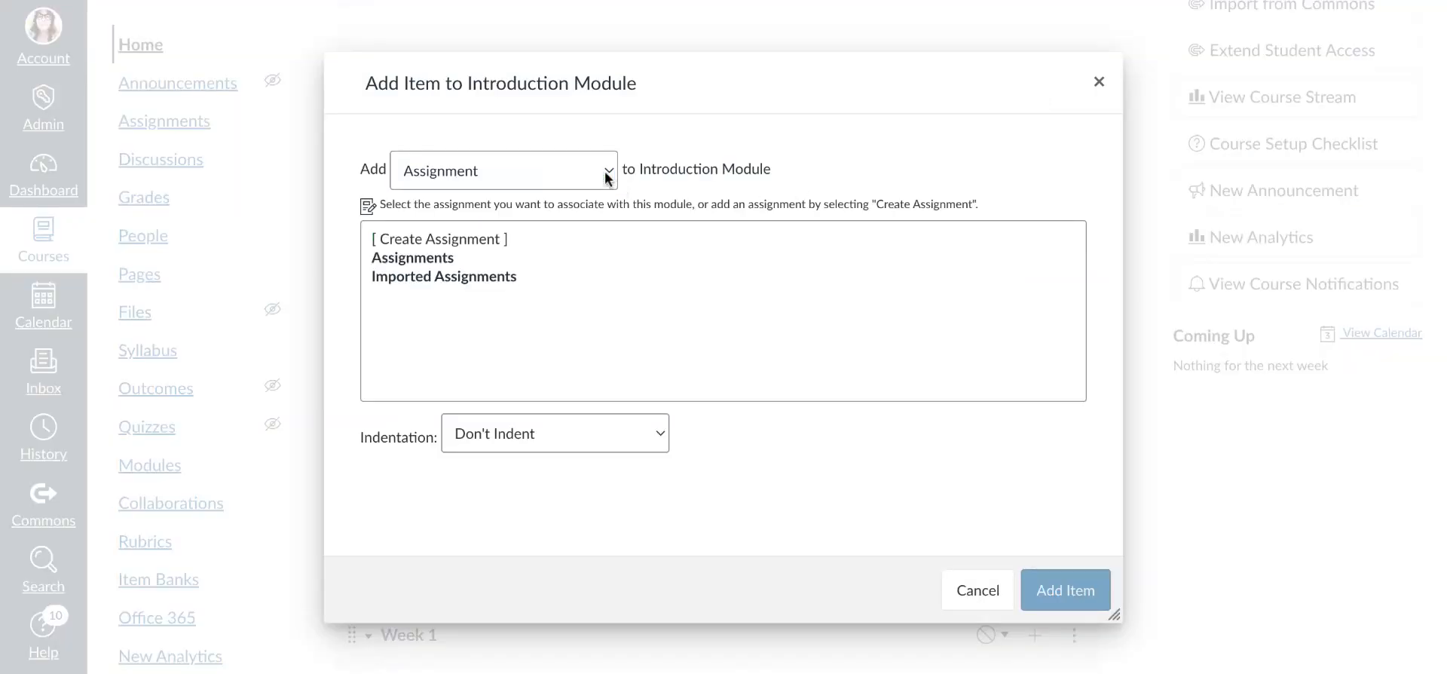
click(1099, 82)
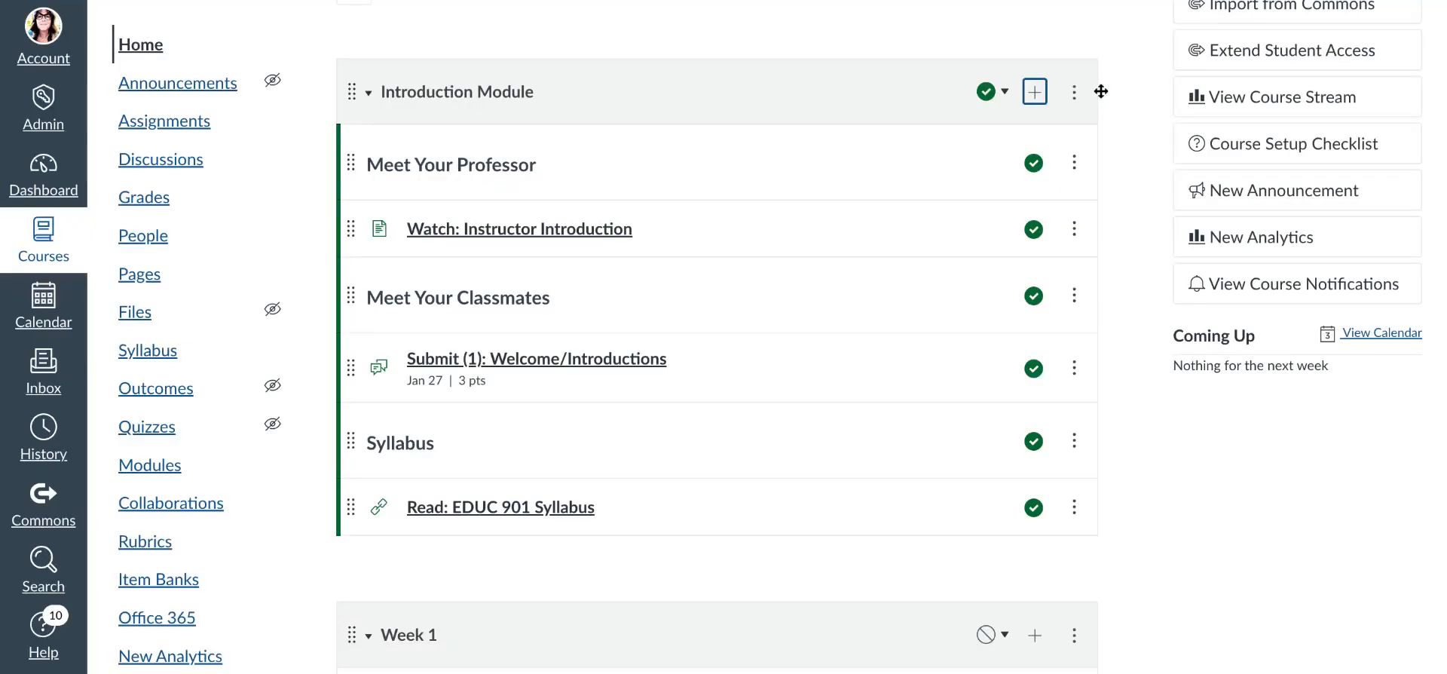